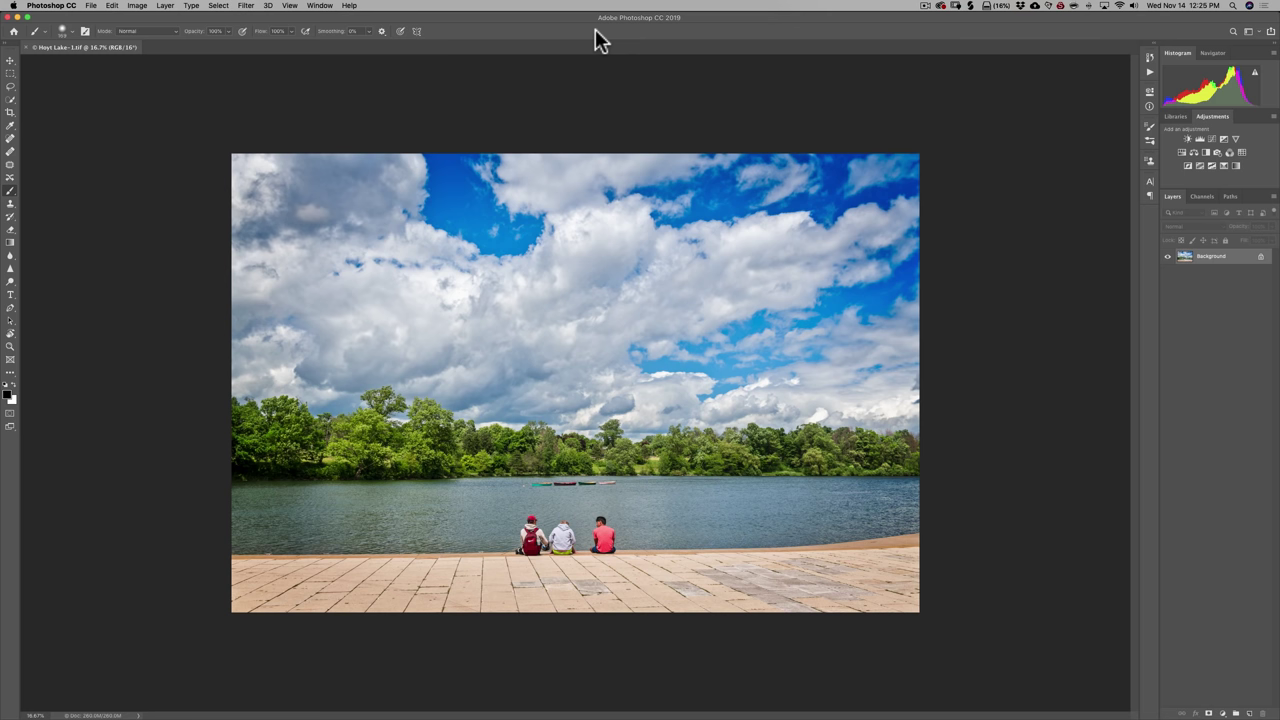
Convert the lake photo's Background layer into a smart object from the Layers panel context menu.
right_click(1230, 242)
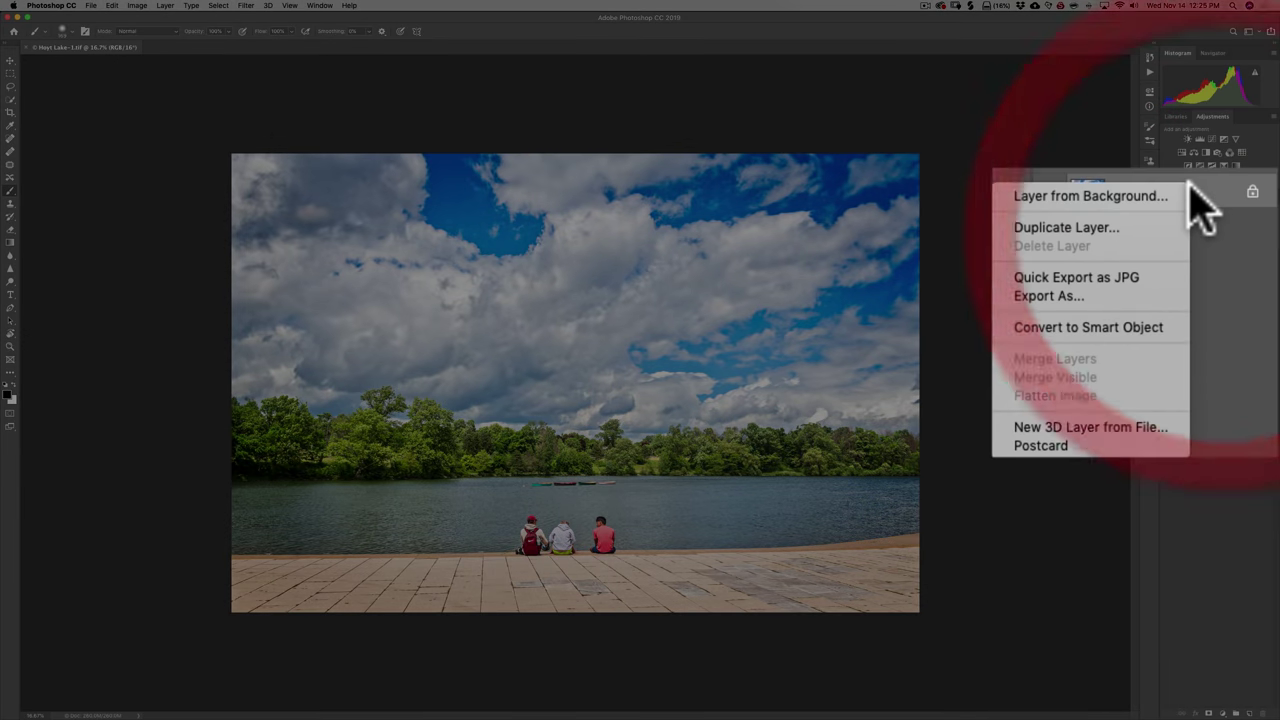
click(1138, 330)
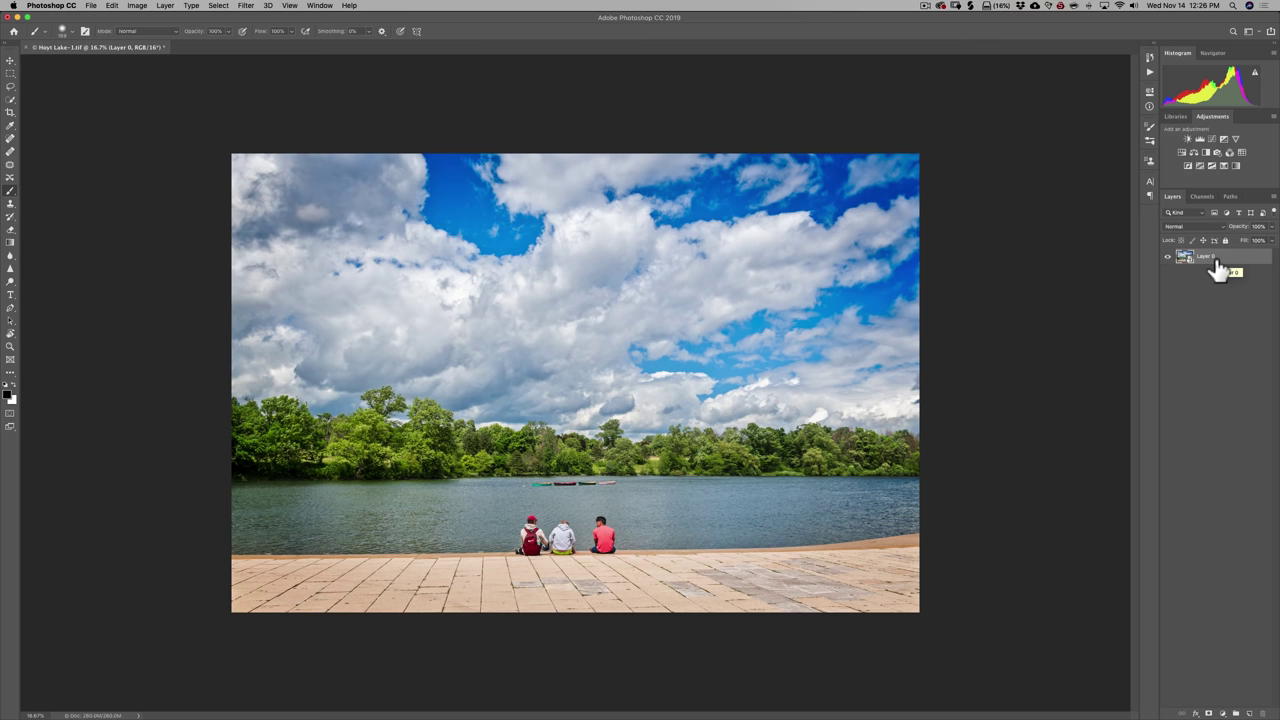
Launch Filter > Nik Collection > Silver Efex Pro 2 on the smart-object layer.
click(246, 6)
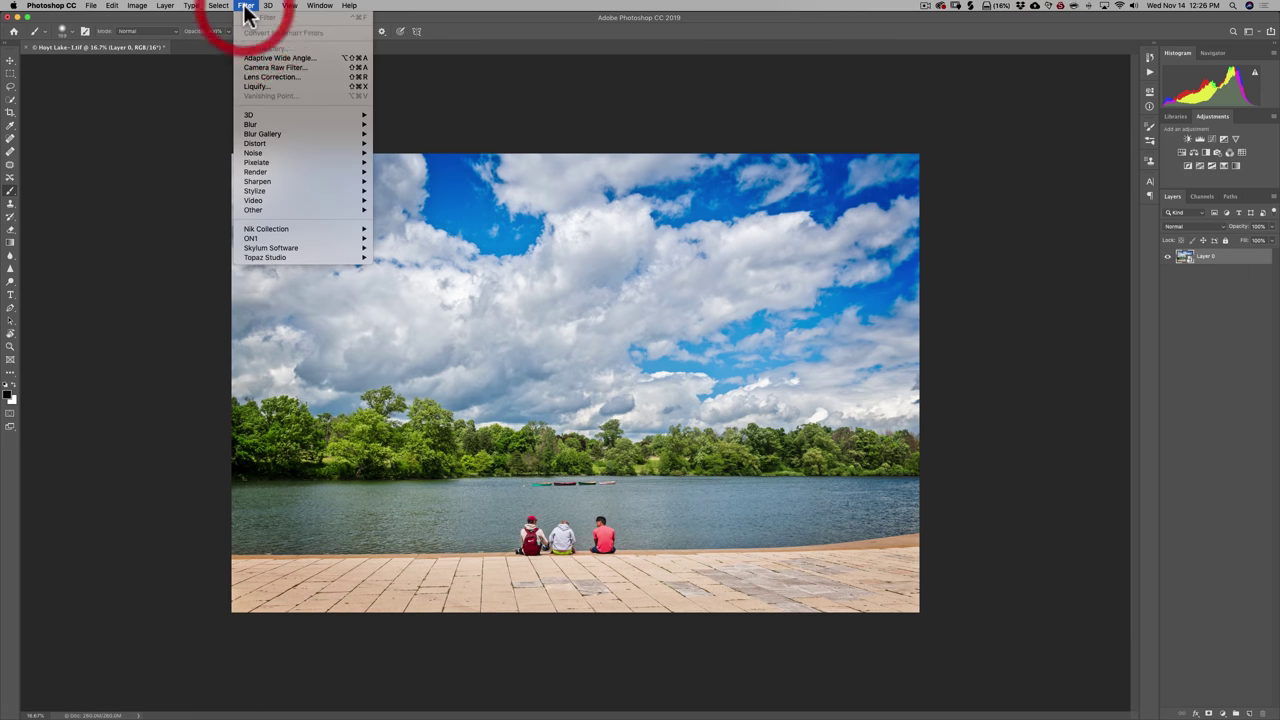
mouse_move(335, 229)
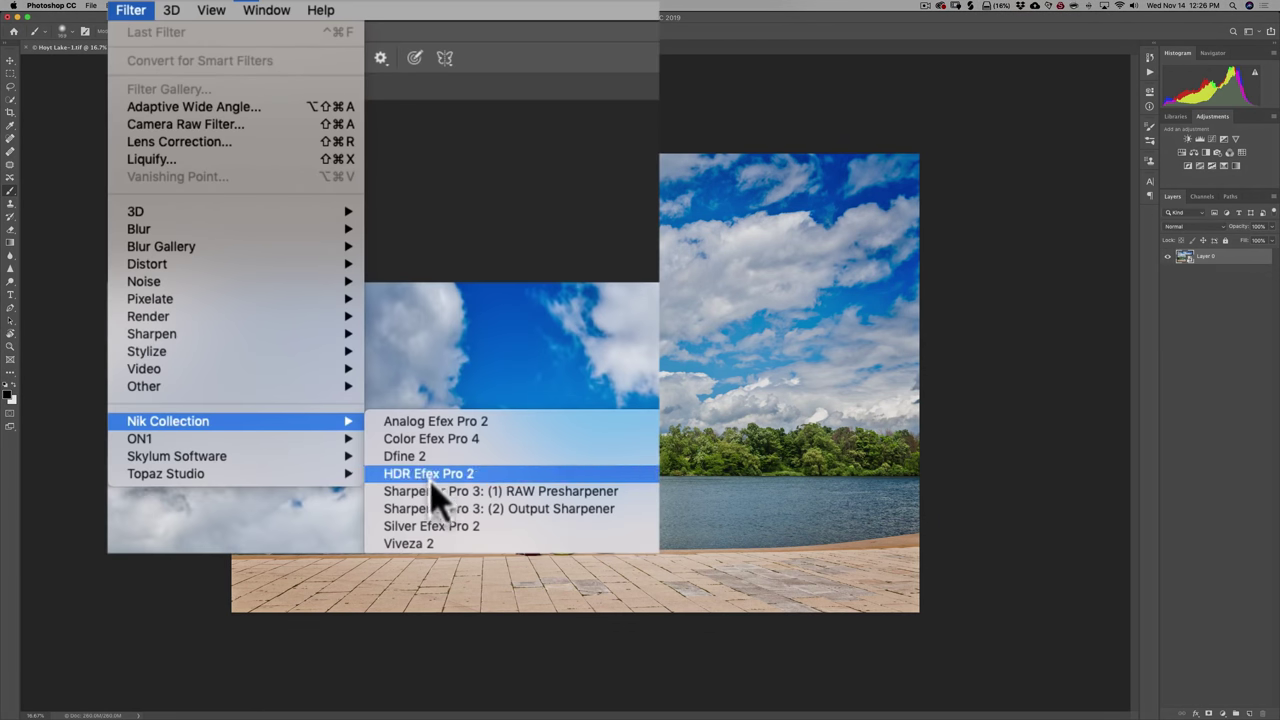
click(460, 526)
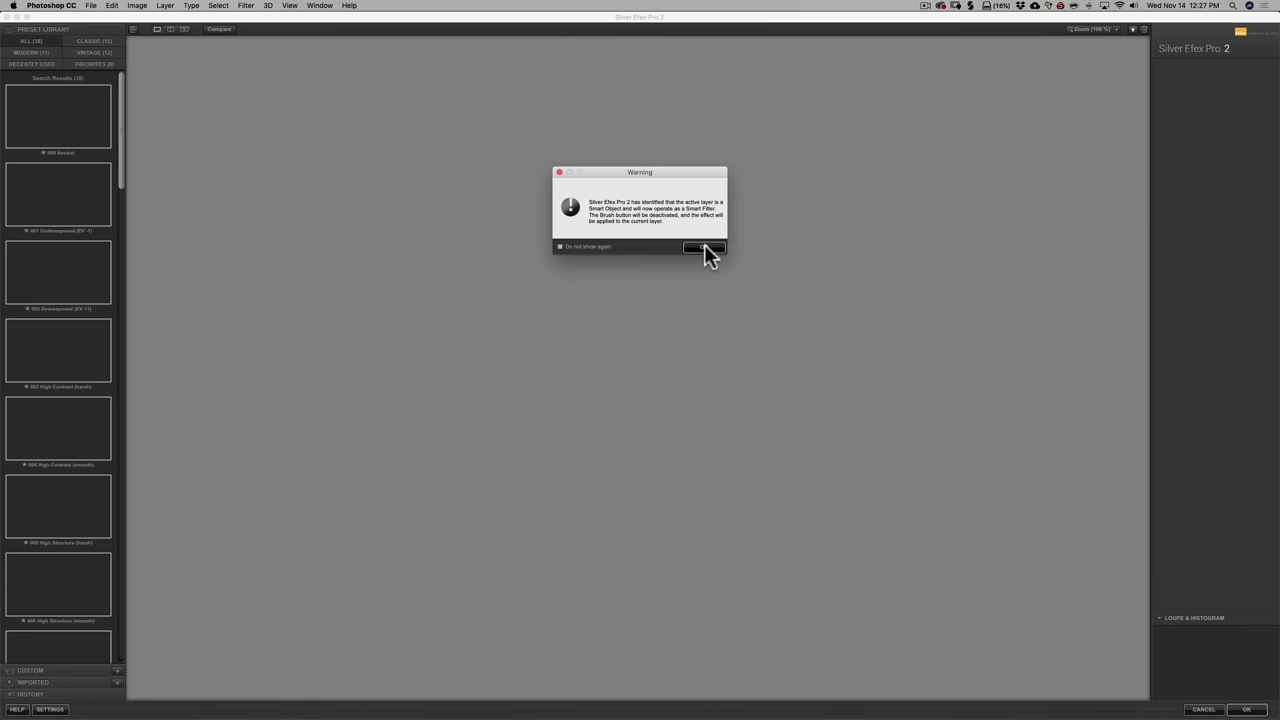
Accept the Smart Filter warning with OK to reach the black-and-white editor.
click(705, 249)
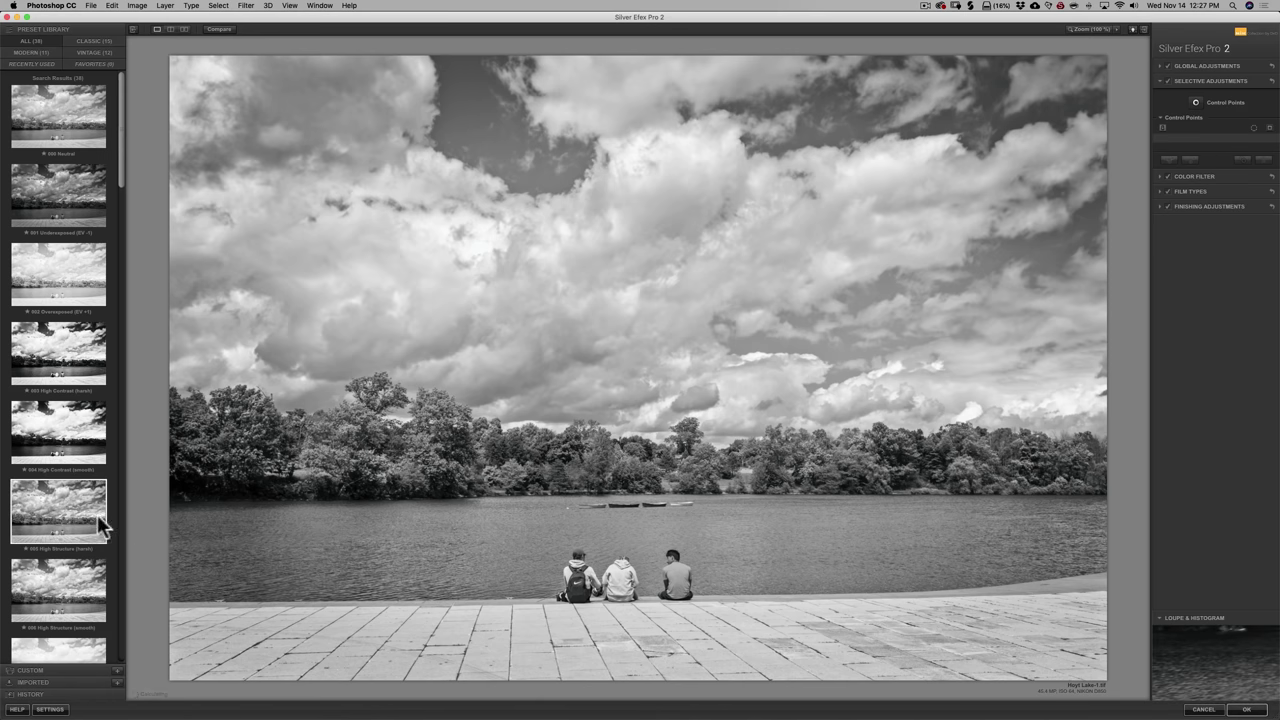
Apply the 005 High Structure (harsh) preset from the Preset Library.
click(67, 513)
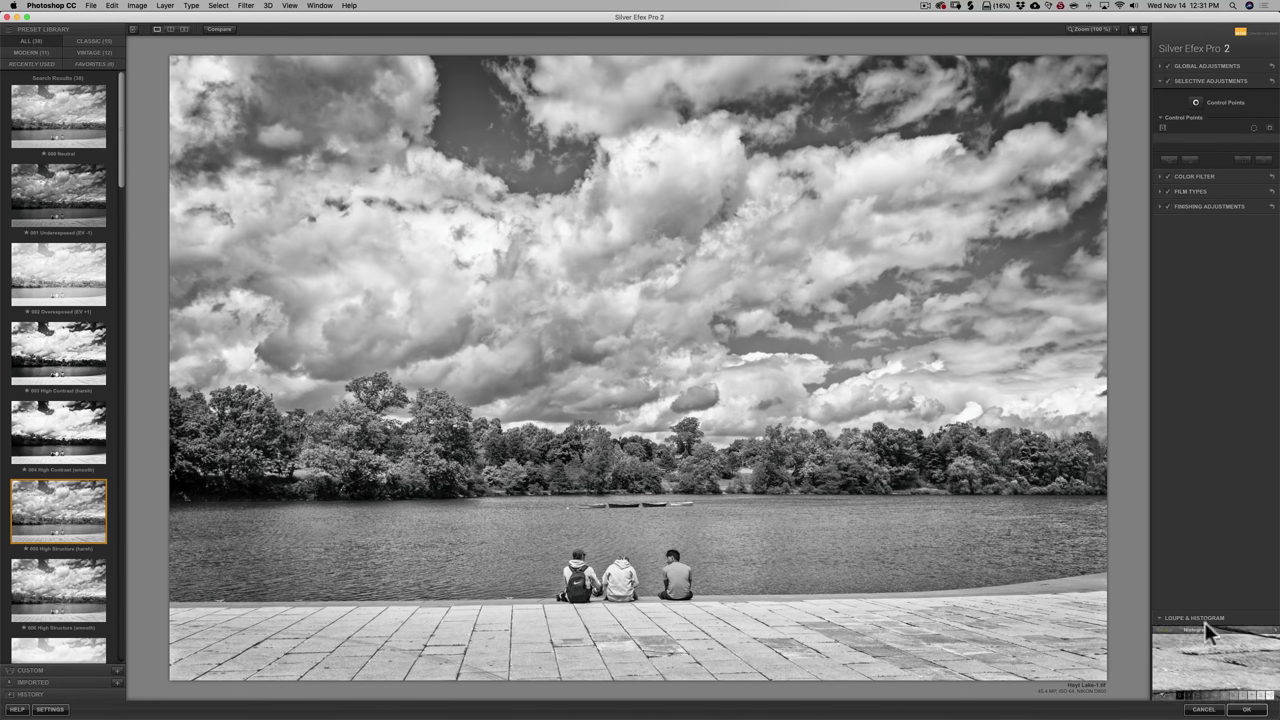
mouse_move(1195, 635)
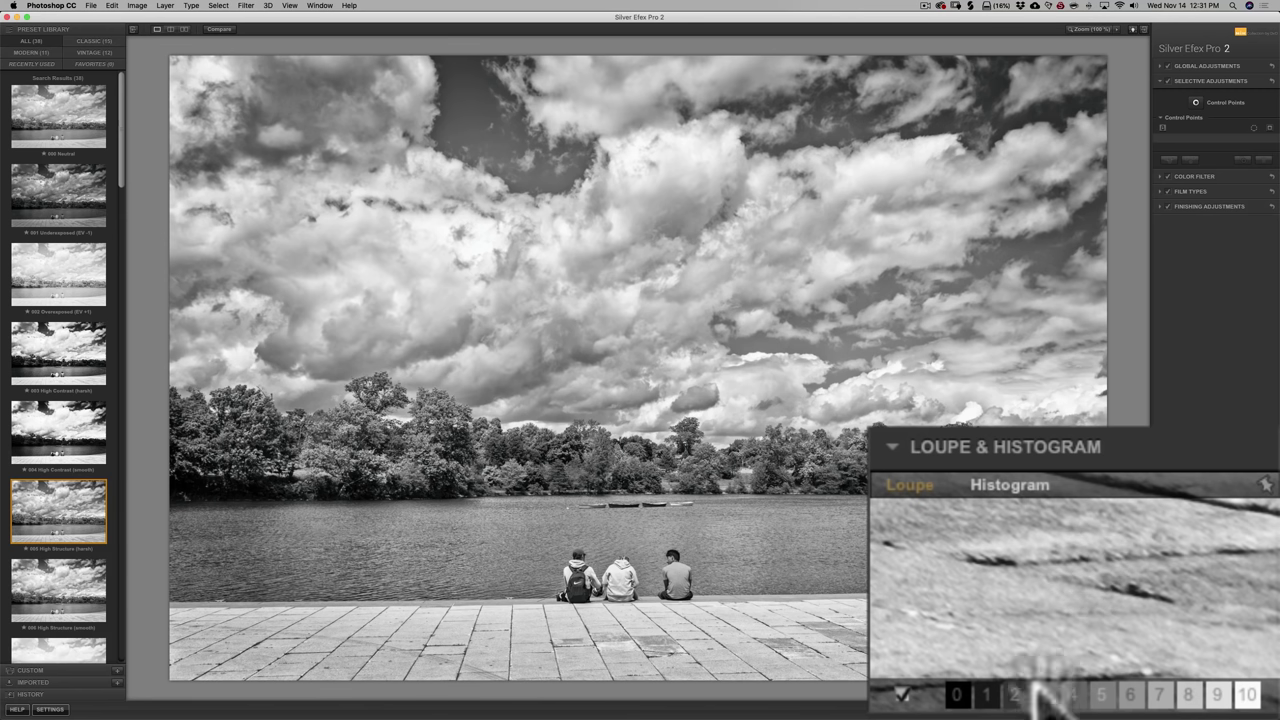
mouse_move(952, 700)
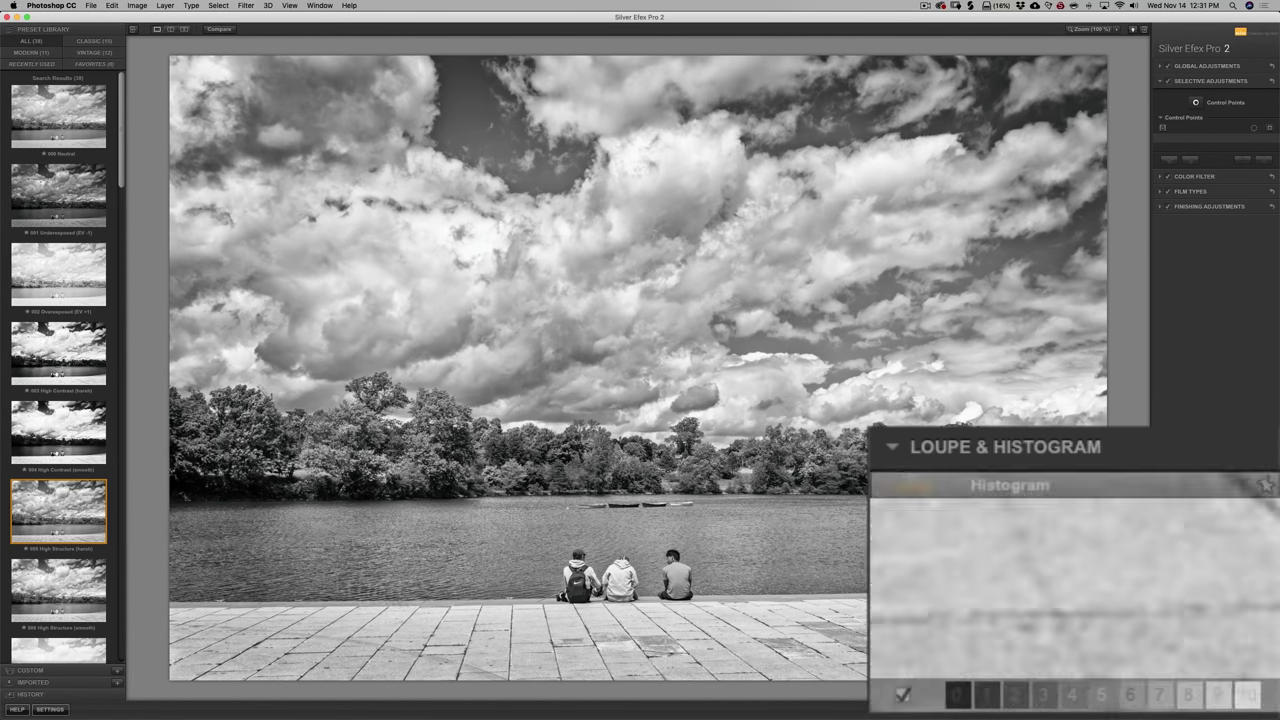
mouse_move(1035, 705)
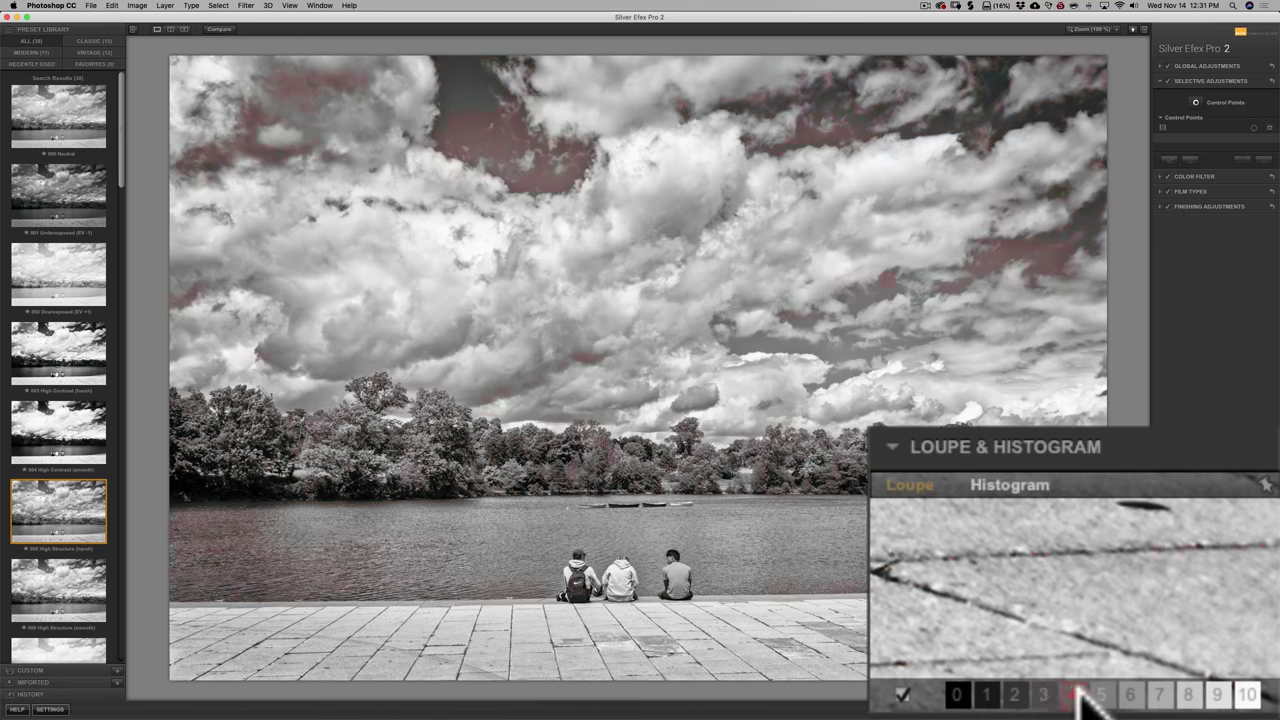
mouse_move(1087, 688)
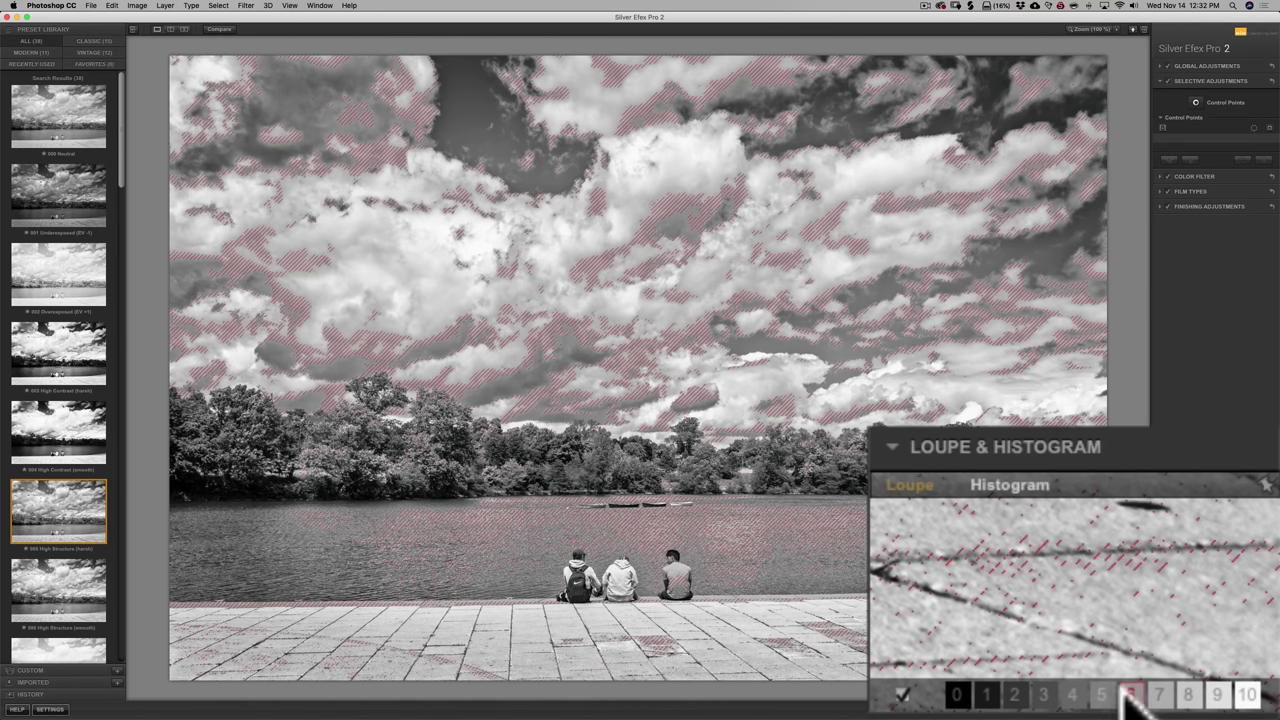
mouse_move(1158, 687)
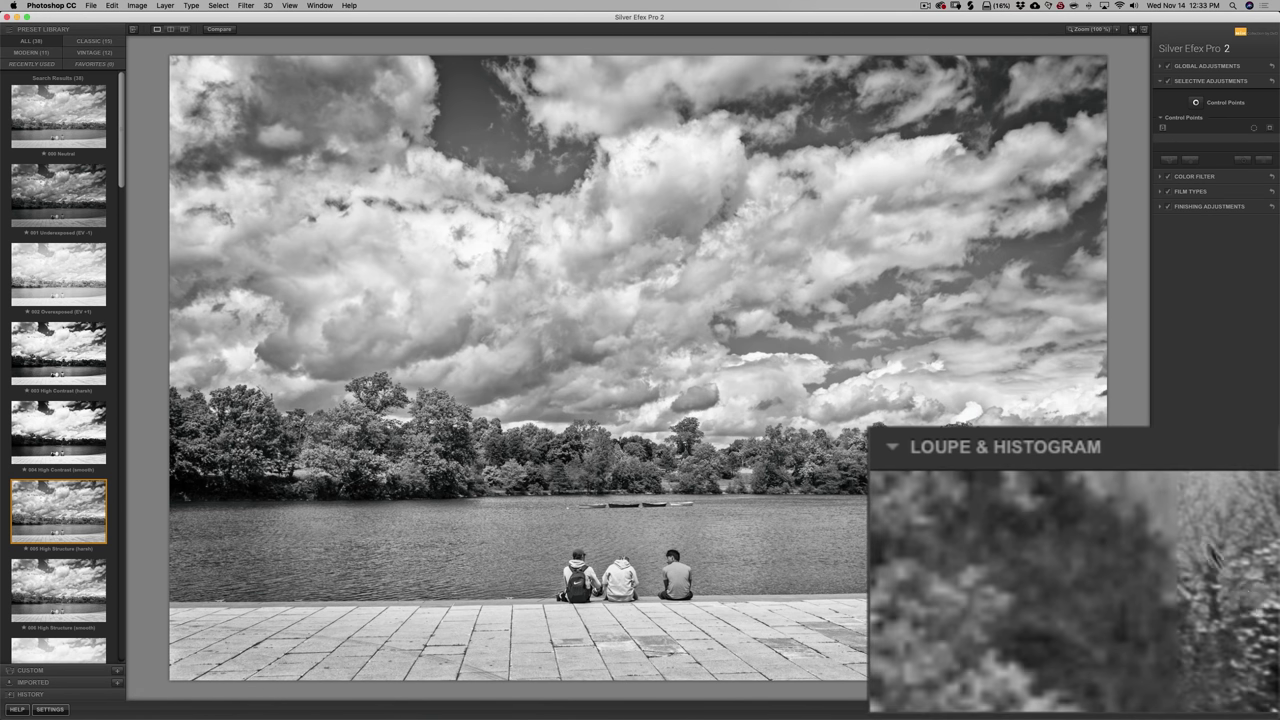
Pin the zone 10 highlight-clipping overlay in the Loupe & Histogram panel.
mouse_move(1210, 570)
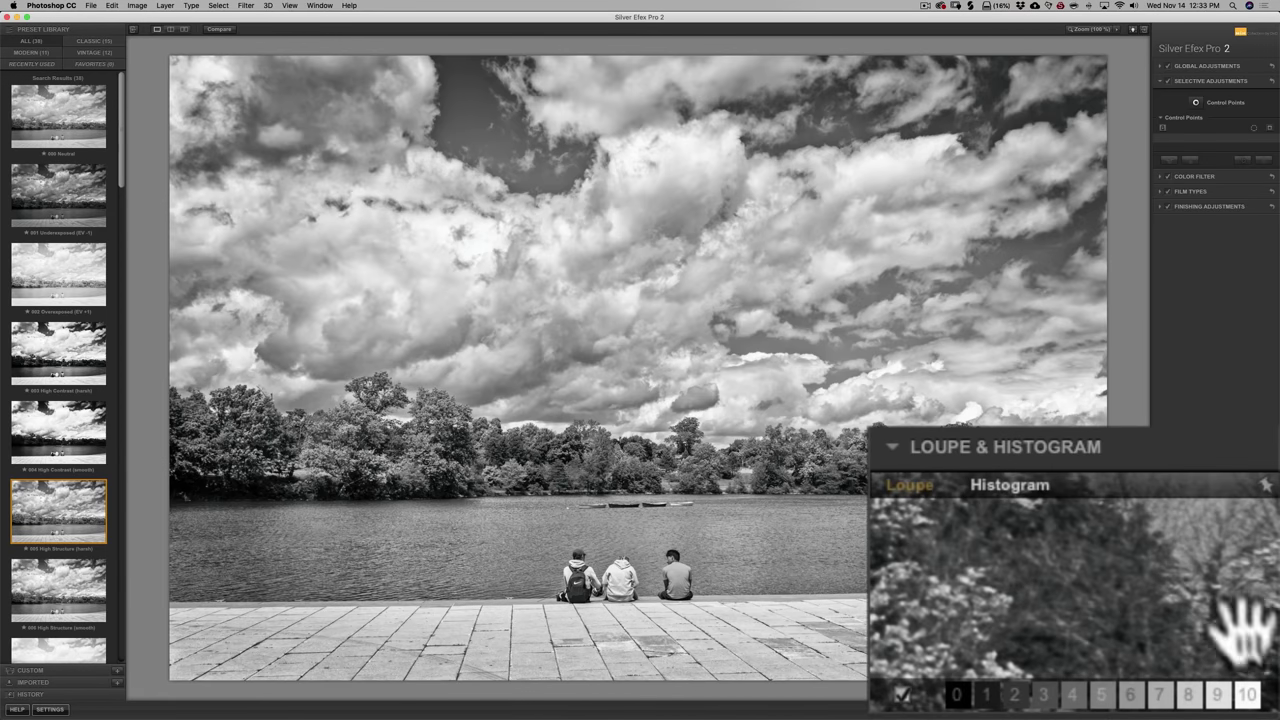
mouse_move(1250, 700)
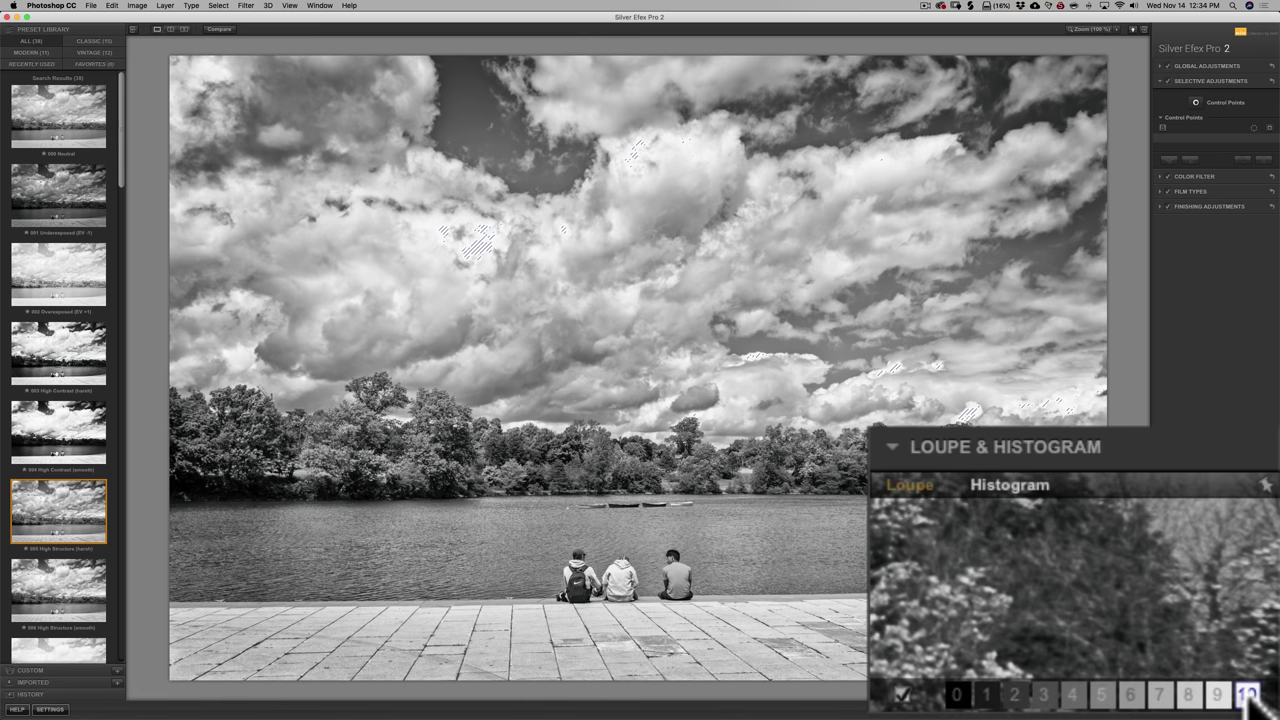
click(1250, 700)
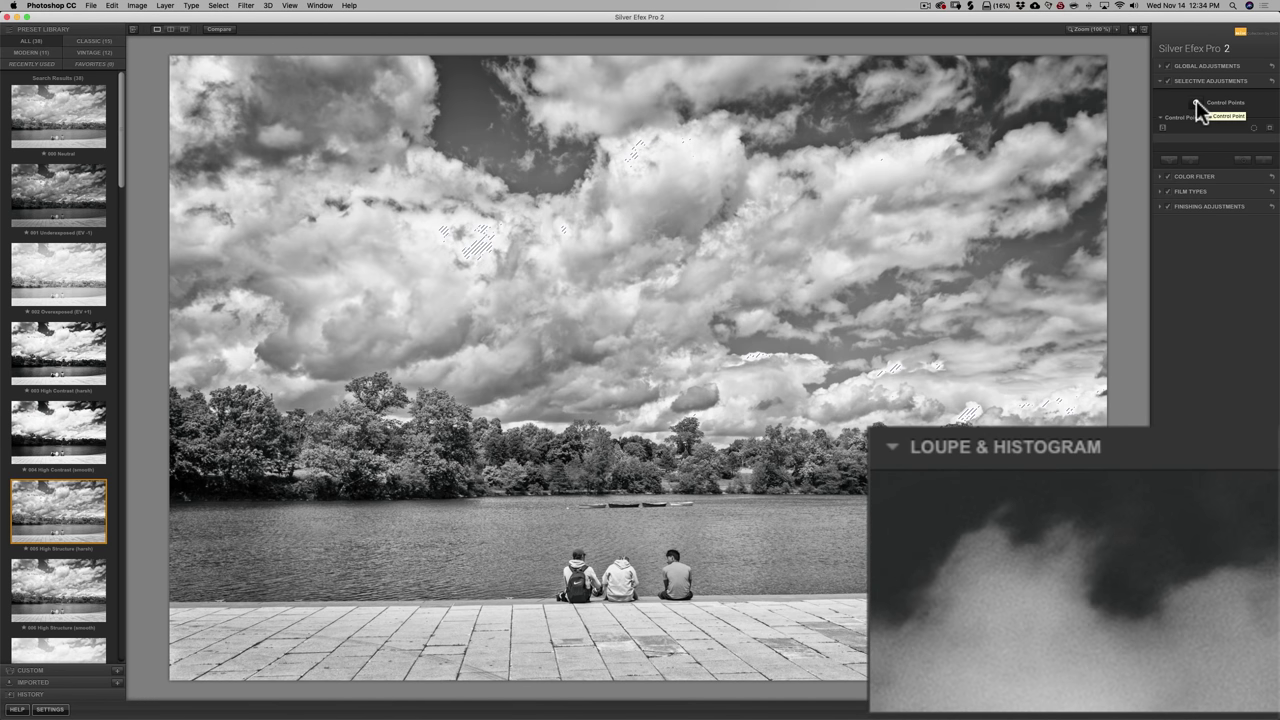
Place Control Point 1 on the clipped clouds left of centre and shrink its size to about 9%.
click(1196, 102)
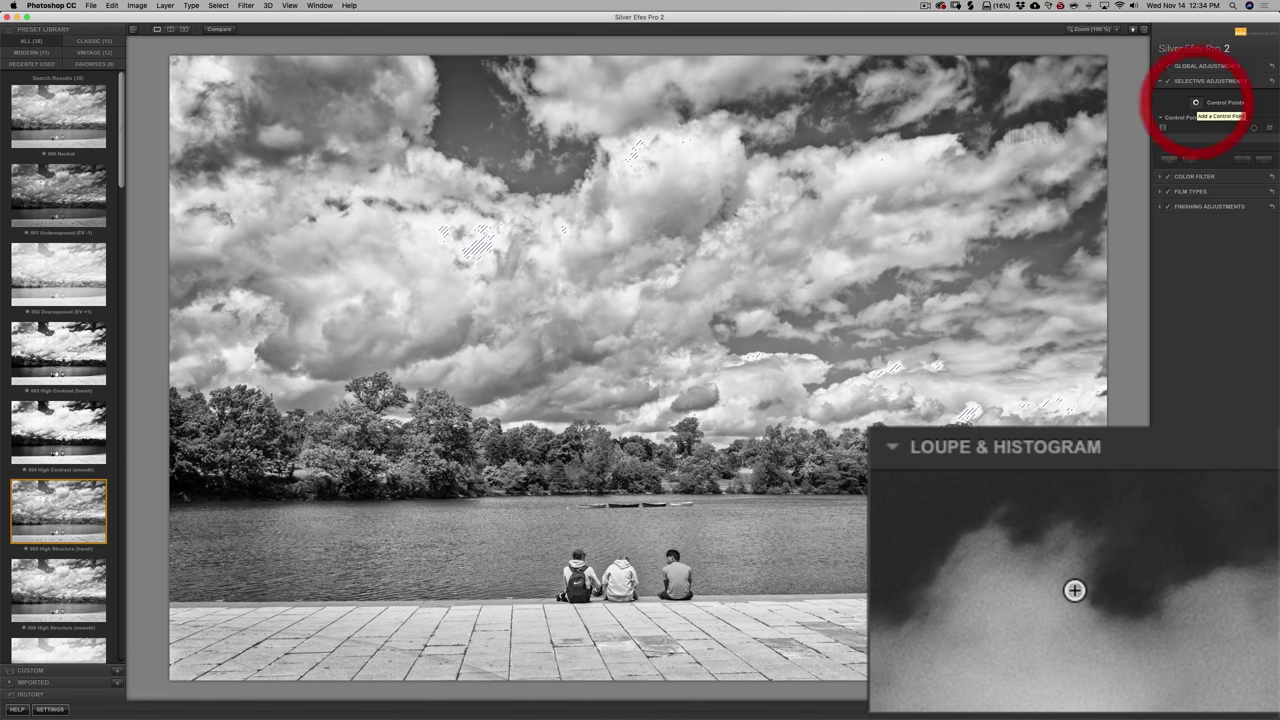
click(467, 241)
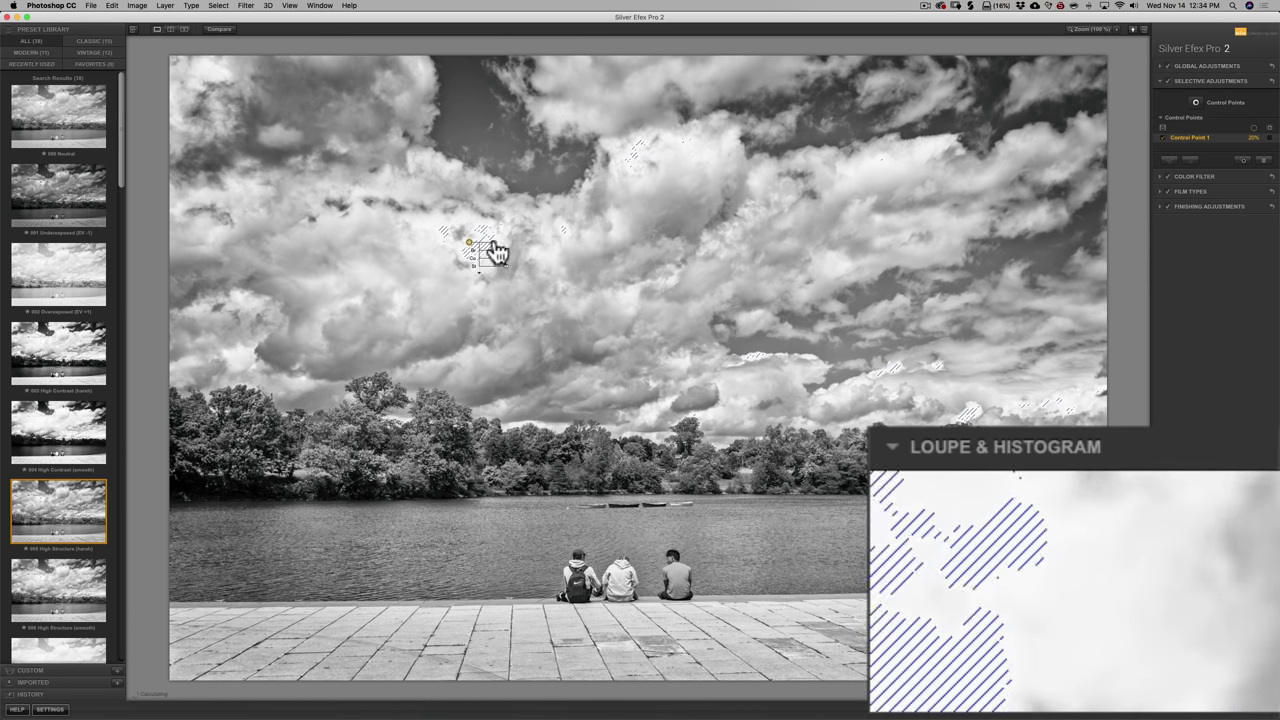
drag(495, 244, 491, 250)
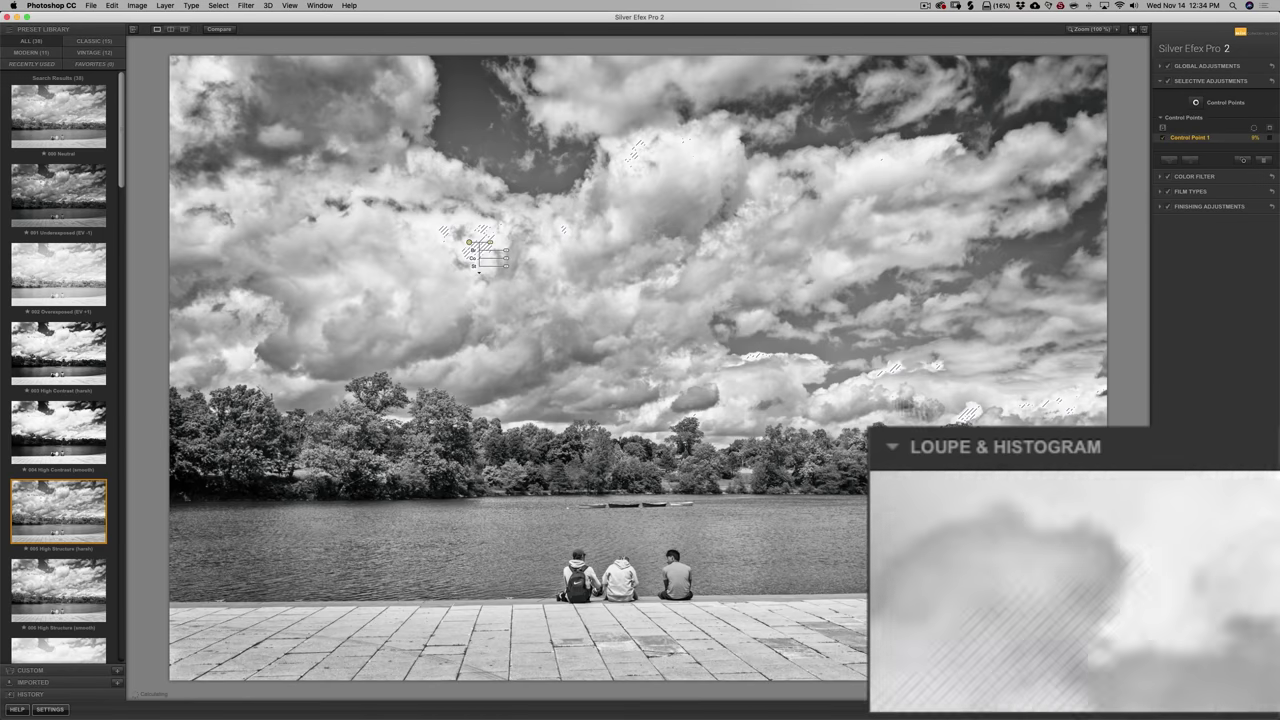
Set Control Point 1's whites amplification to -100% and brightness to about -18%, darkening the clouds.
click(476, 268)
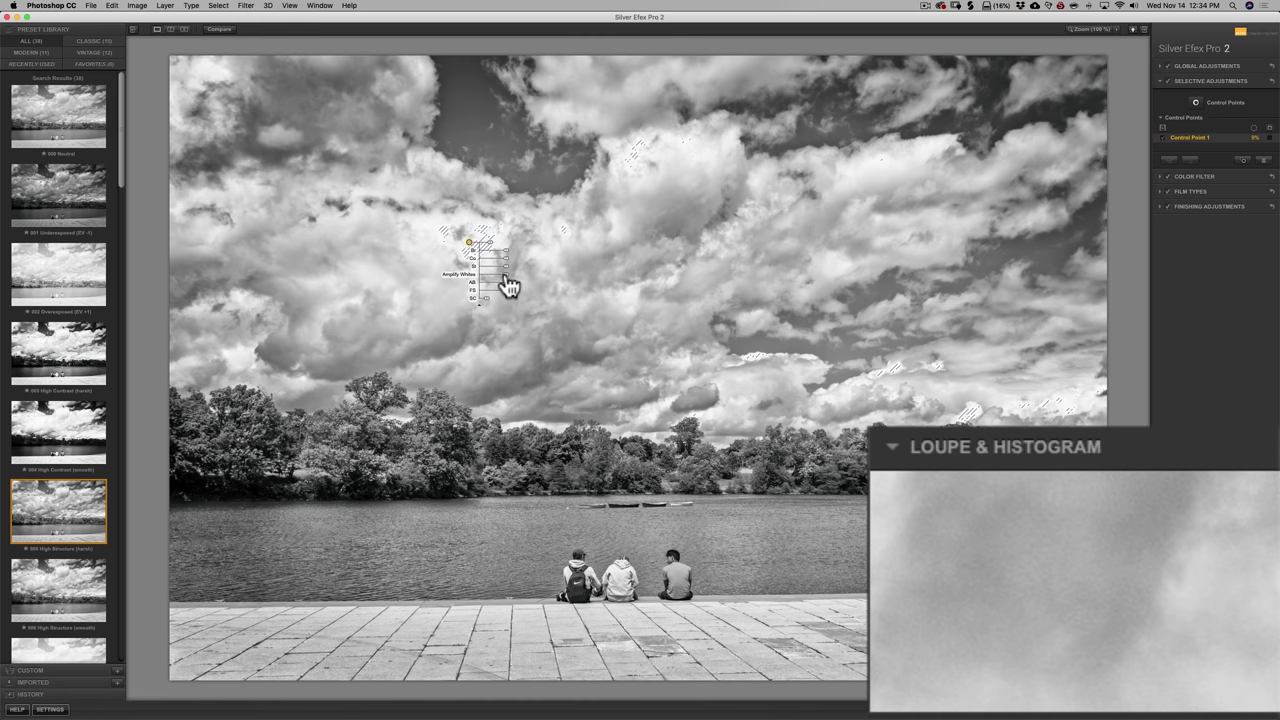
mouse_move(508, 287)
mouse_down()
mouse_move(478, 286)
mouse_move(503, 283)
mouse_up()
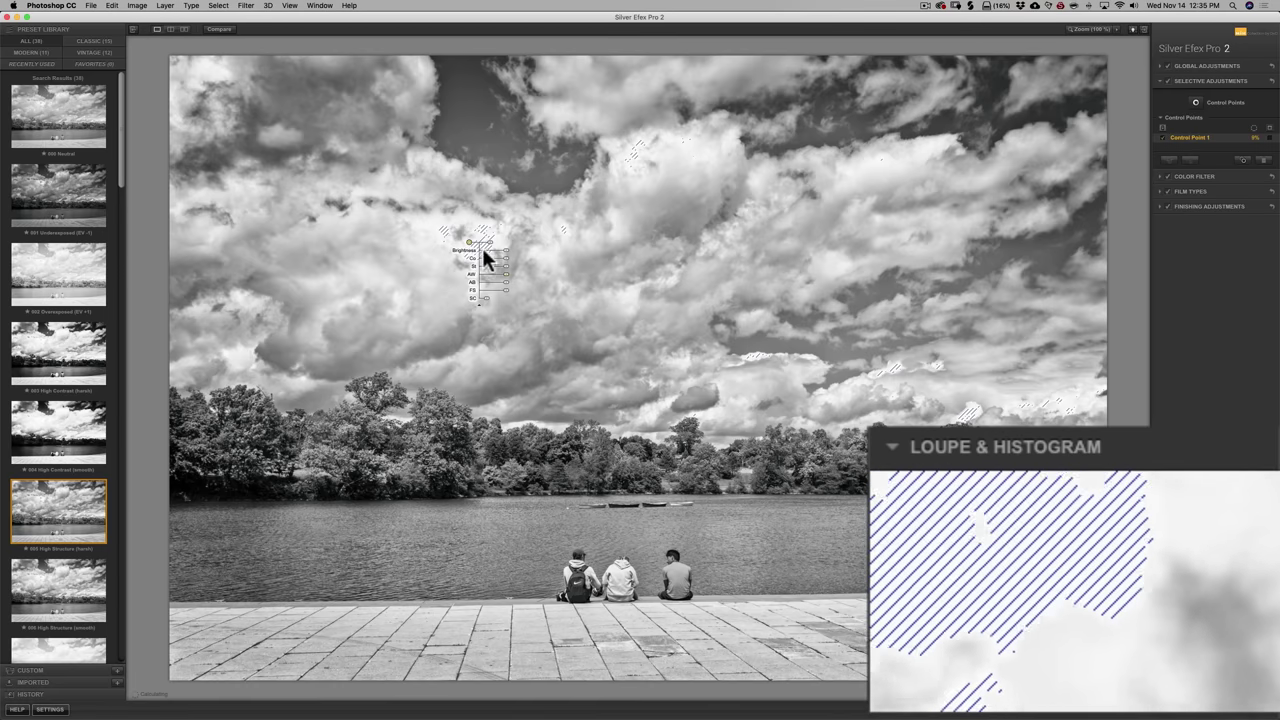
drag(505, 251, 501, 252)
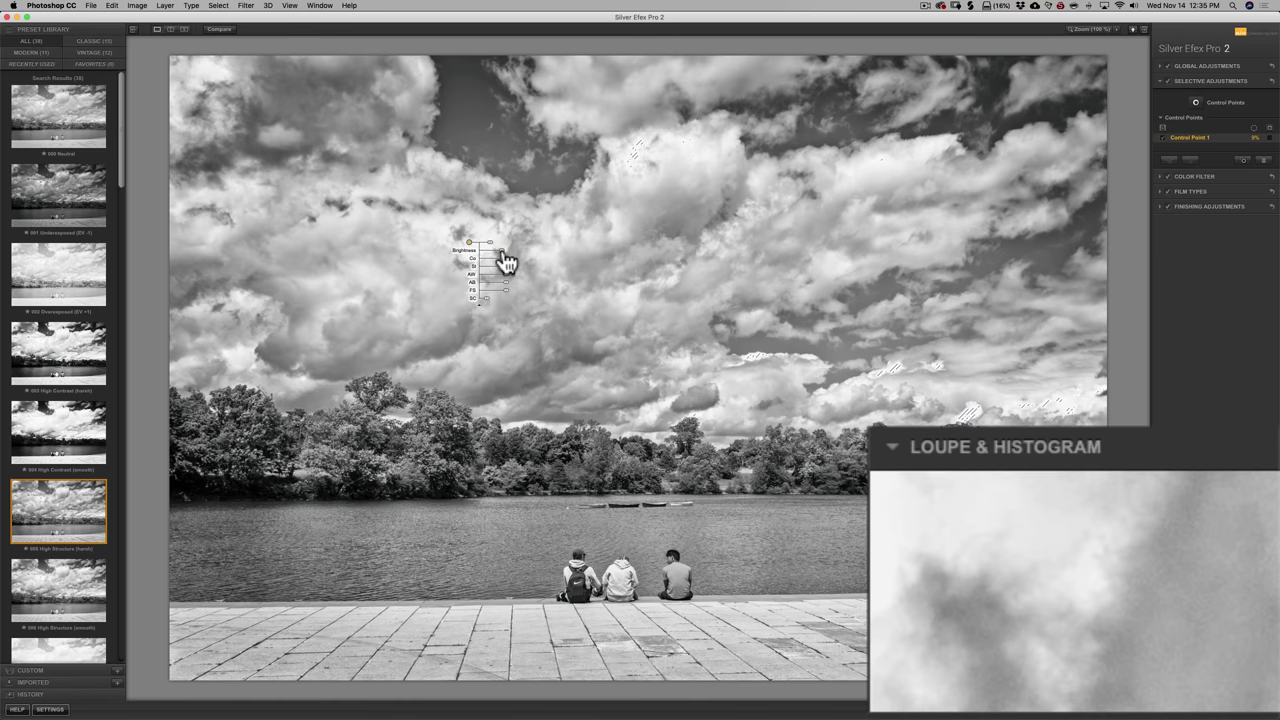
click(502, 251)
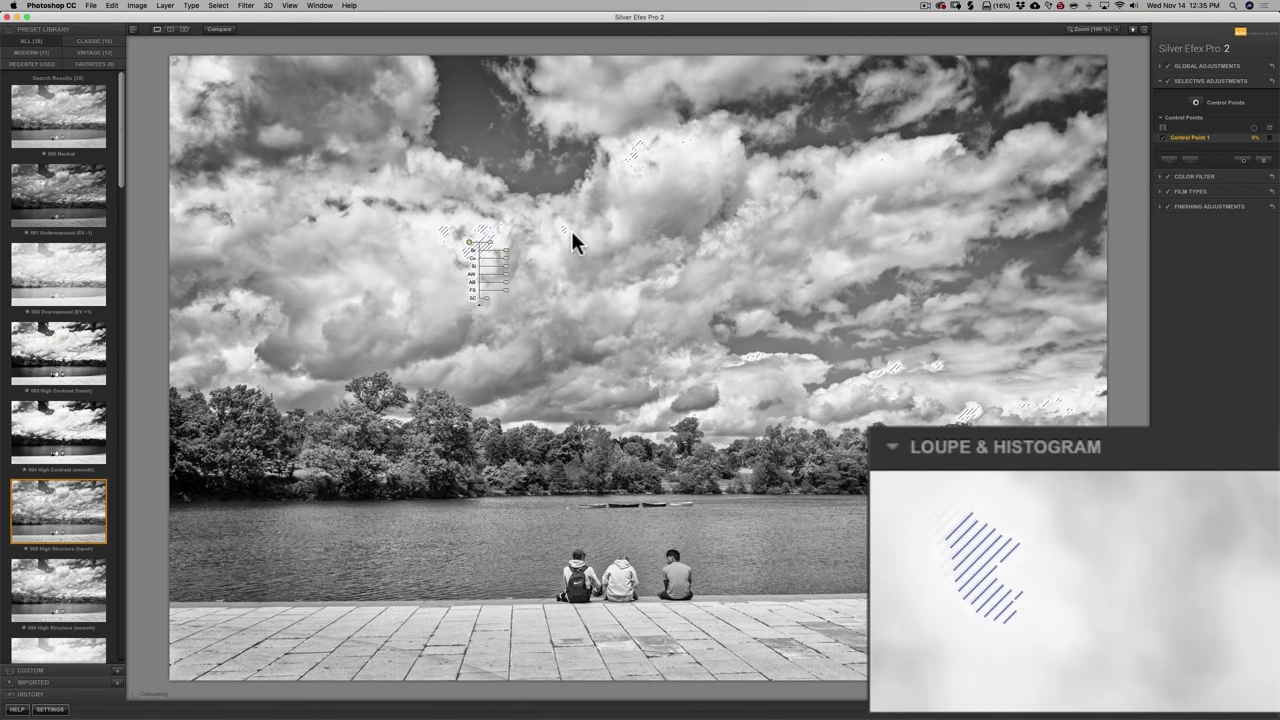
click(506, 251)
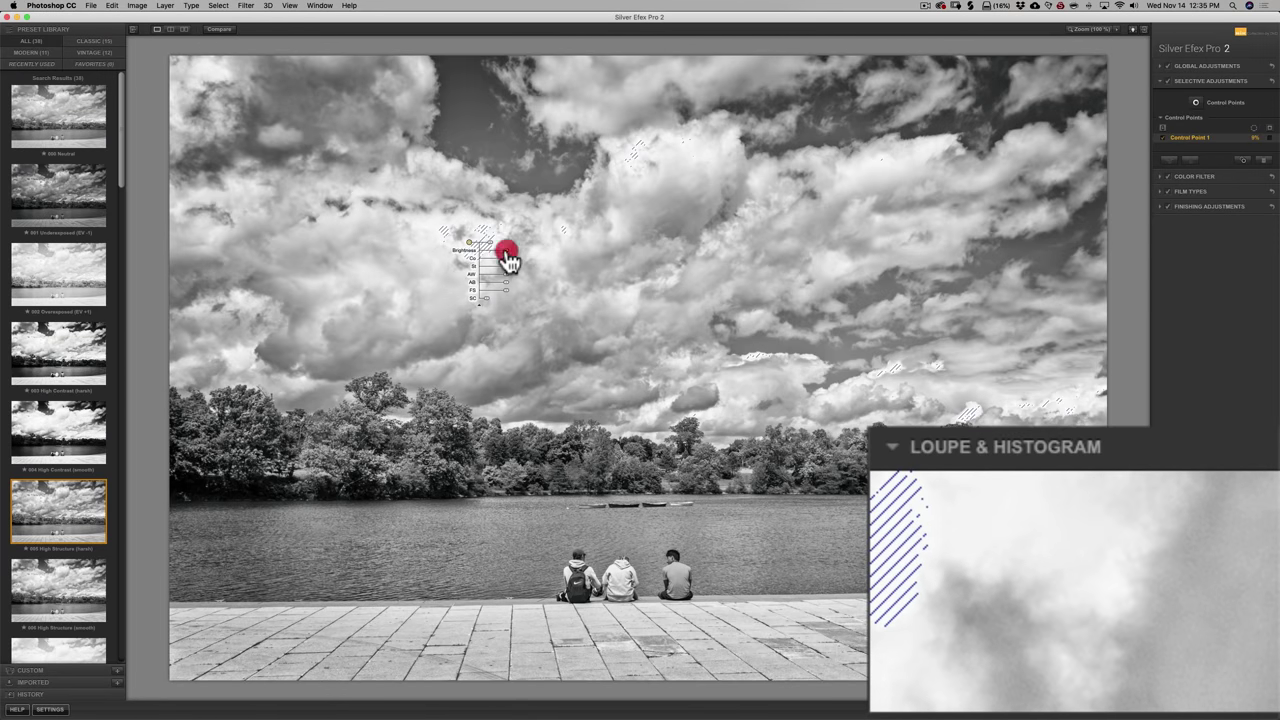
drag(504, 252, 504, 255)
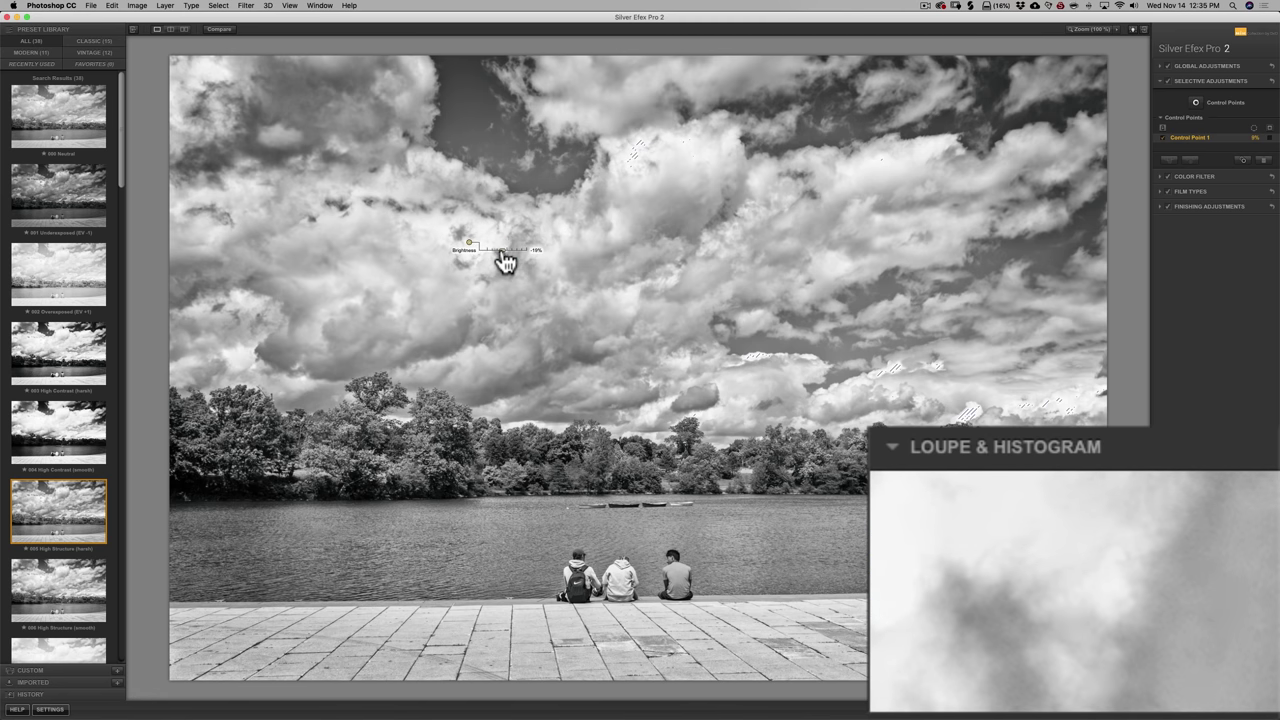
click(500, 254)
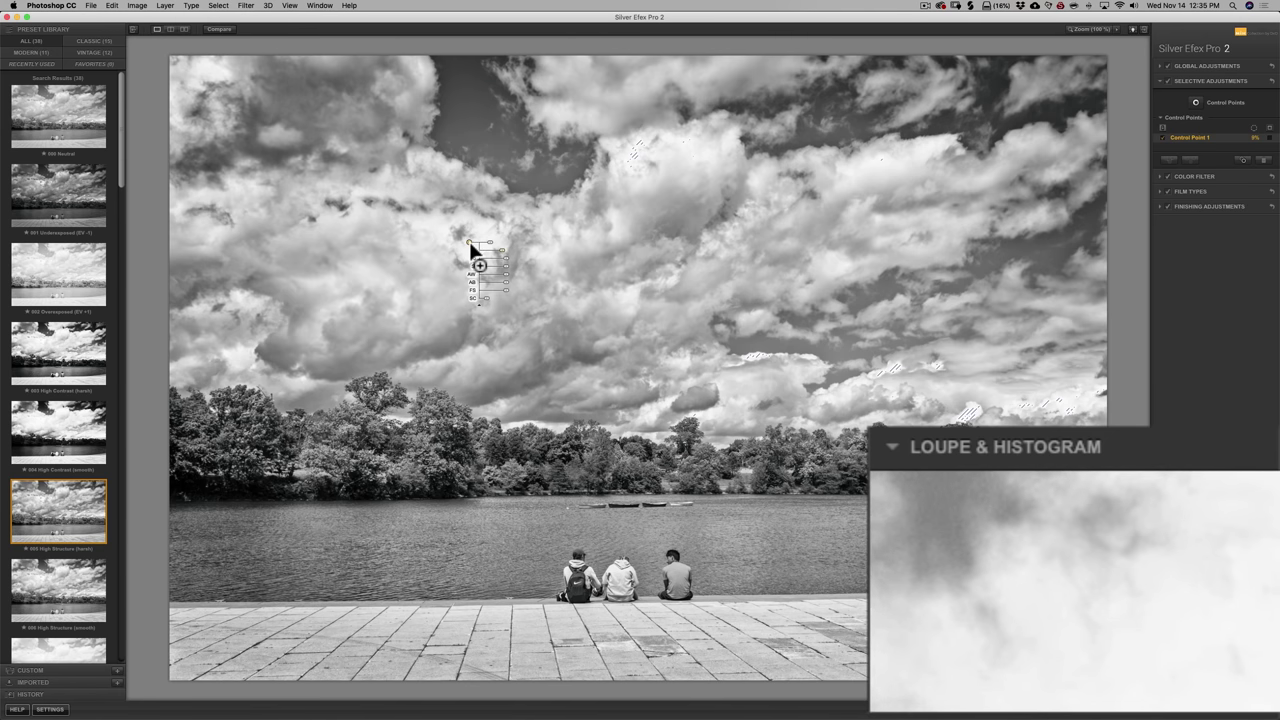
Place Control Point 2 on the upper-centre clouds and lower its brightness to about -14%.
click(500, 230)
drag(503, 234, 680, 146)
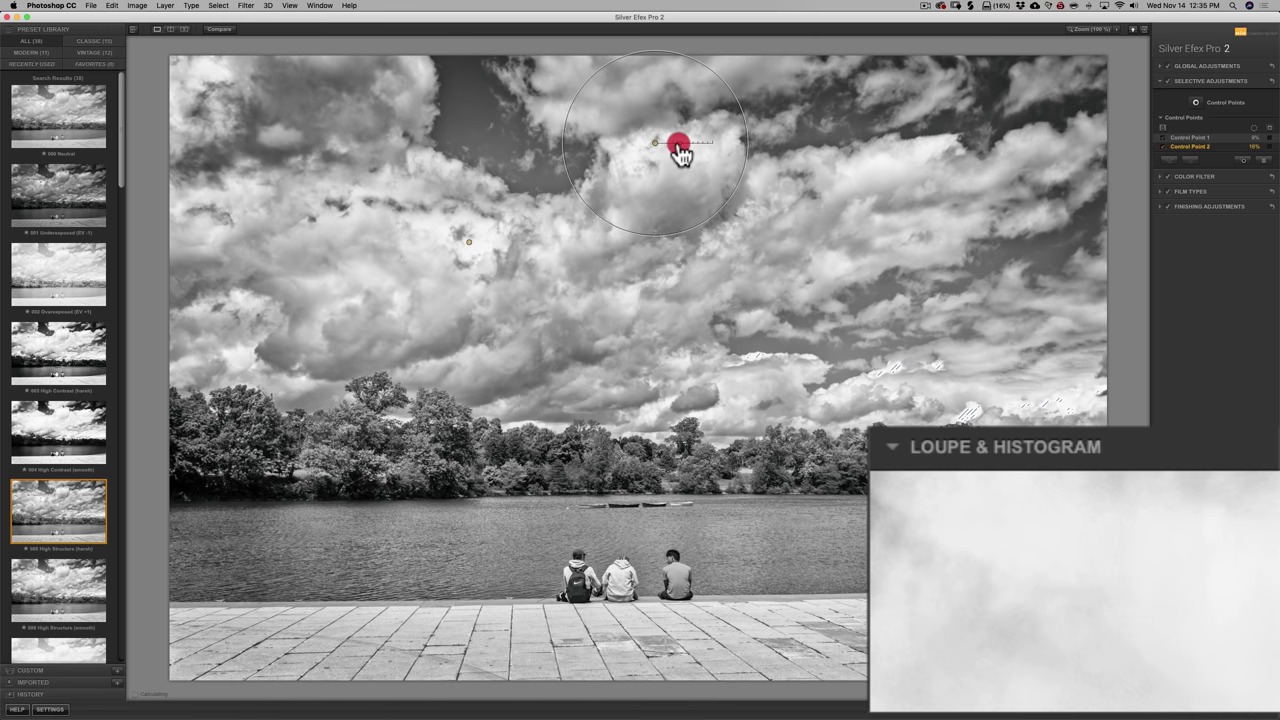
click(678, 146)
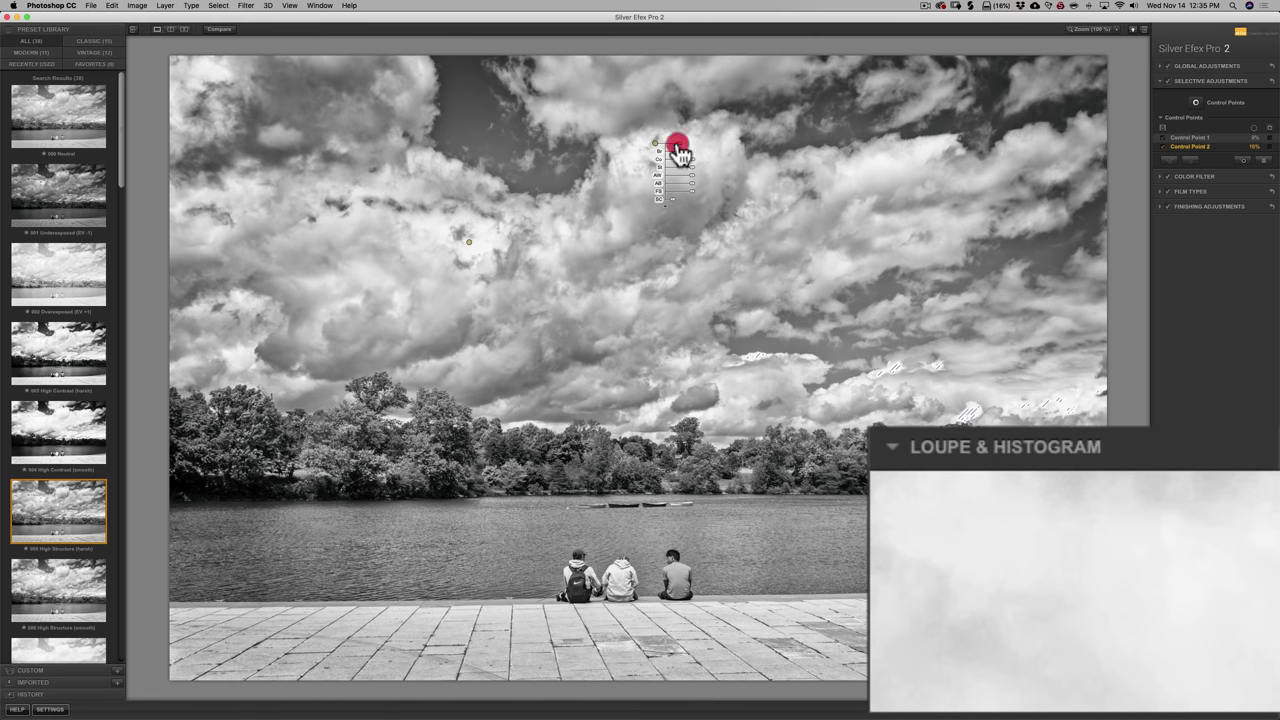
click(677, 146)
click(674, 142)
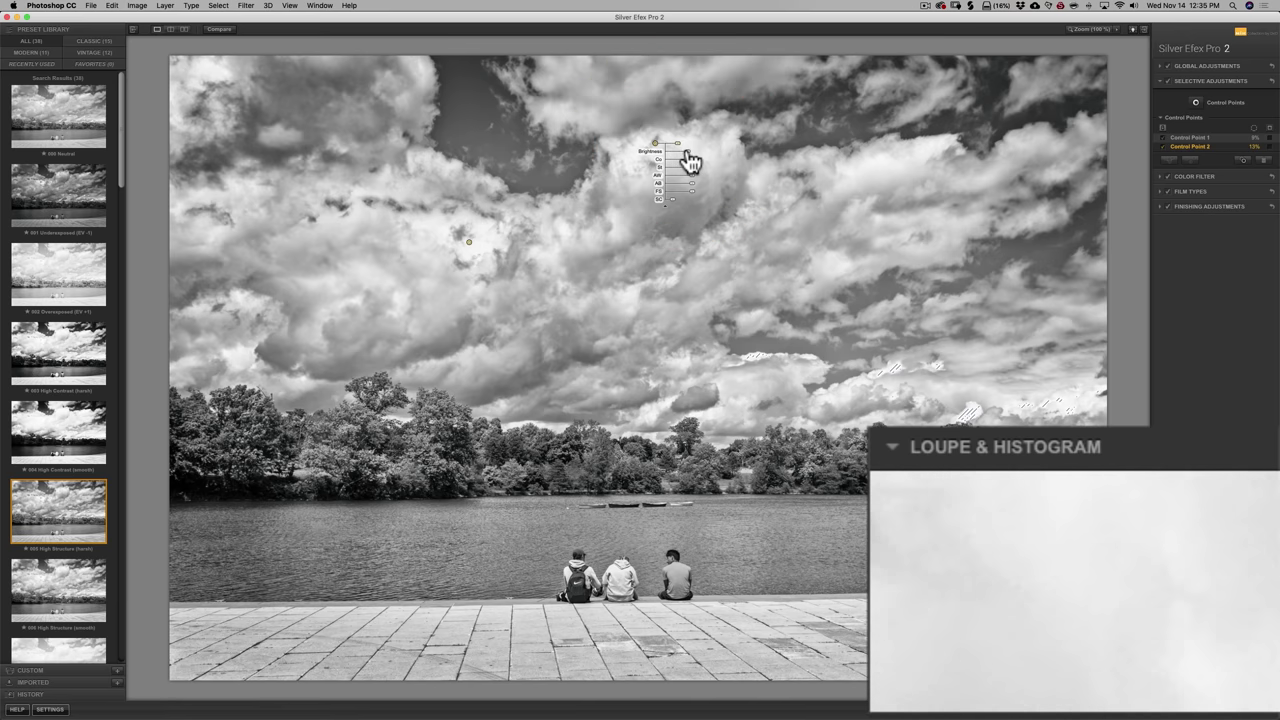
drag(688, 150, 693, 150)
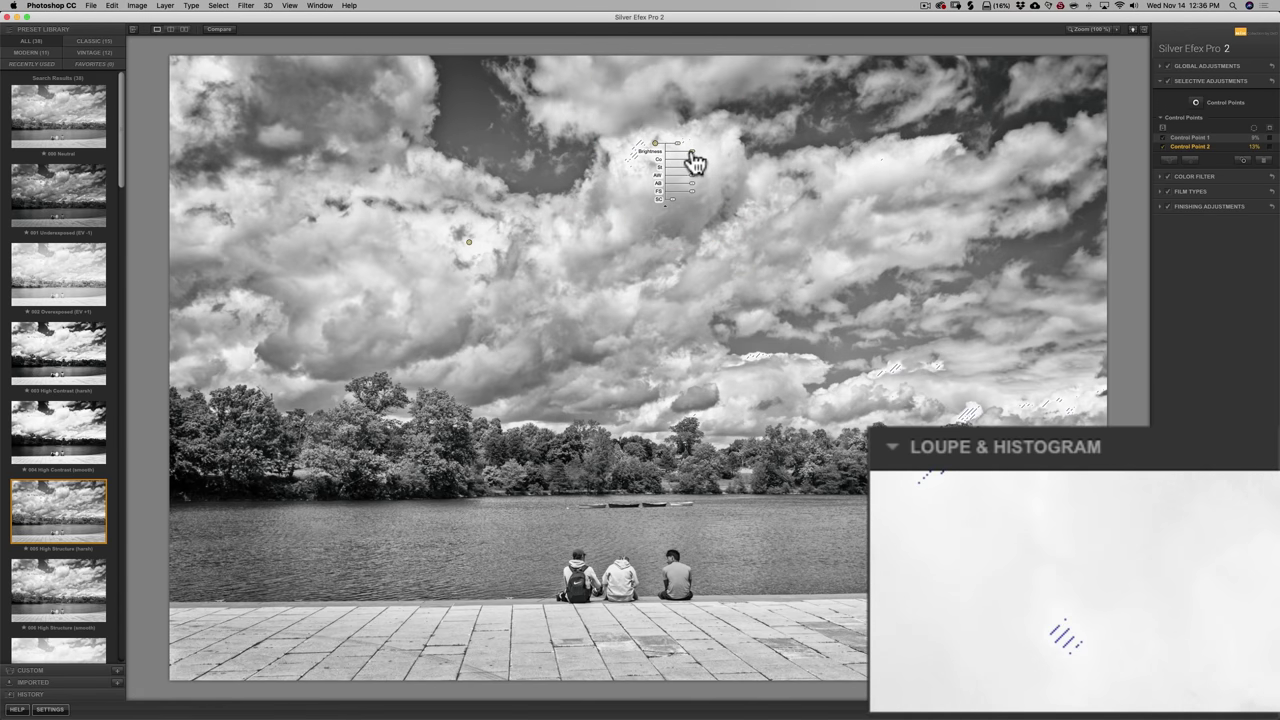
click(693, 152)
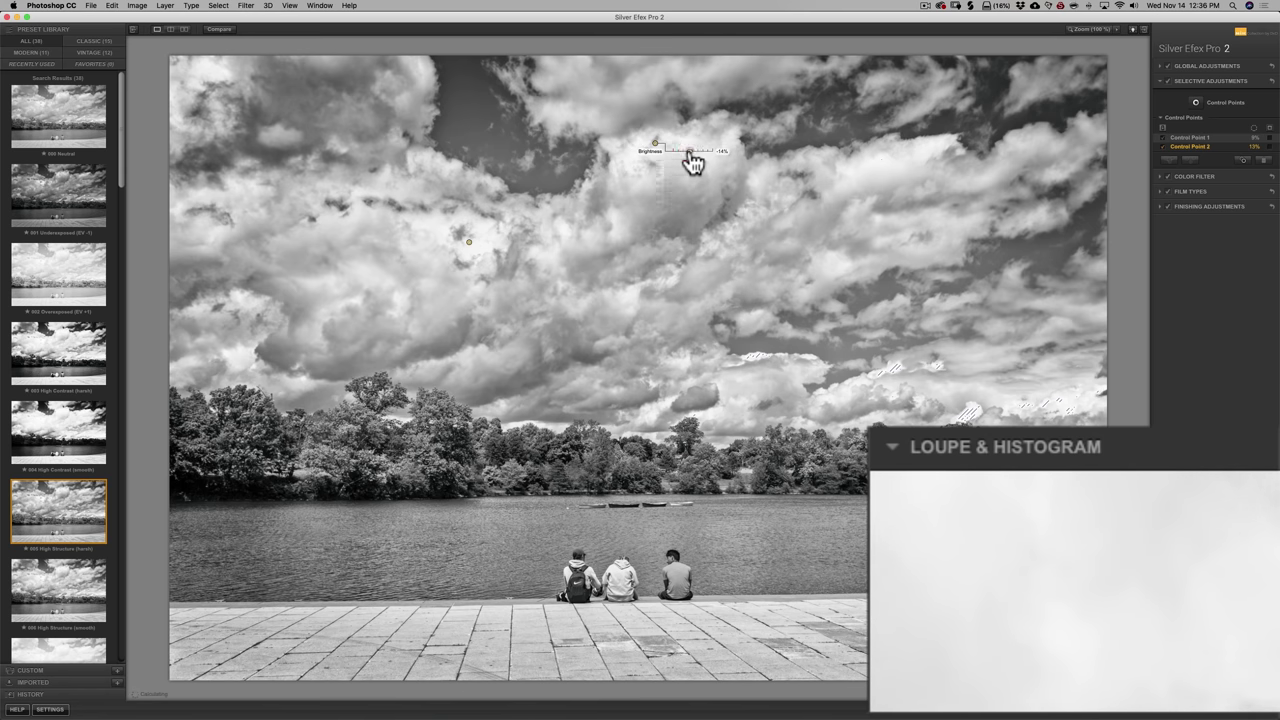
drag(690, 155, 689, 152)
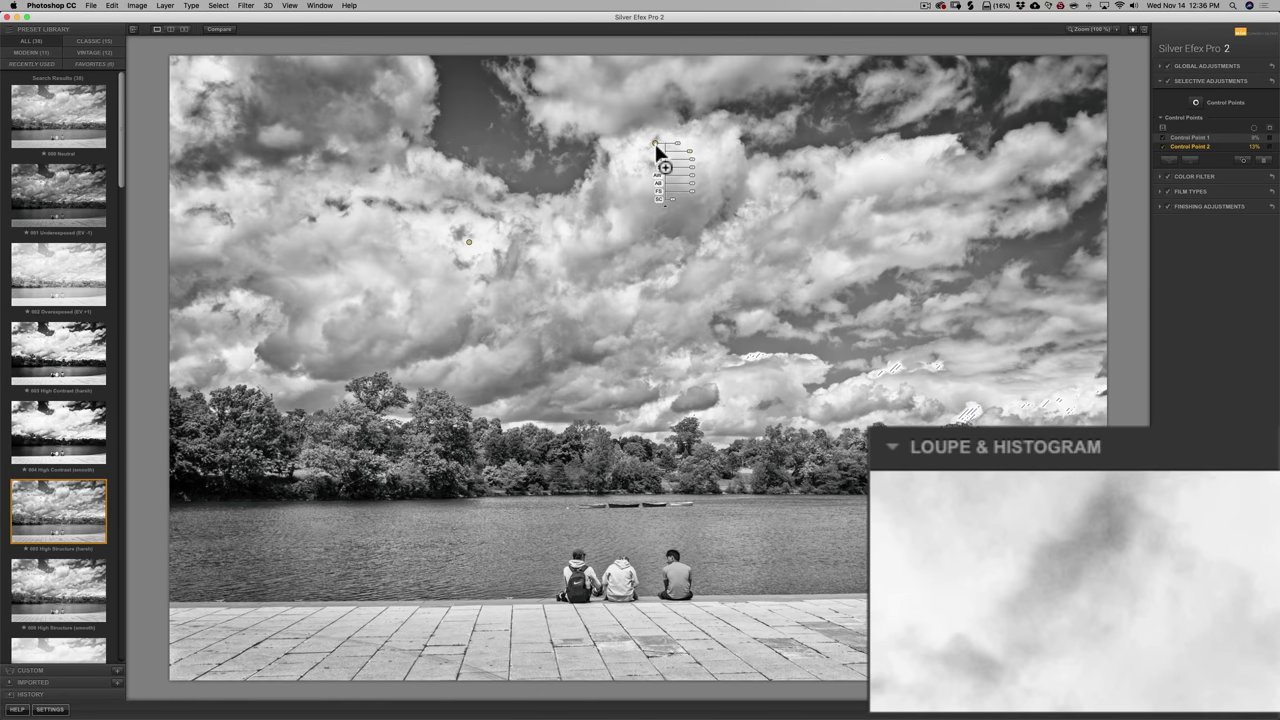
Duplicate Control Point 2 onto the lower-right clouds and darken Control Point 3 to about -27%.
drag(654, 140, 903, 370)
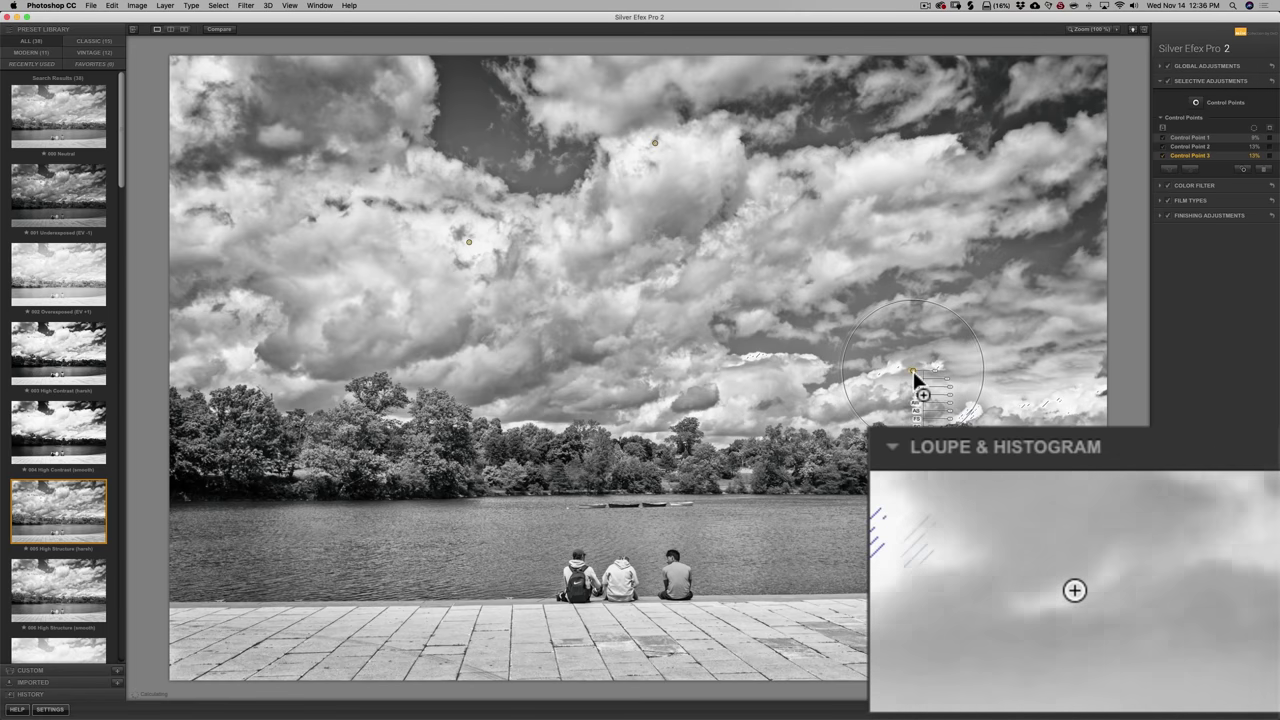
click(909, 367)
click(932, 371)
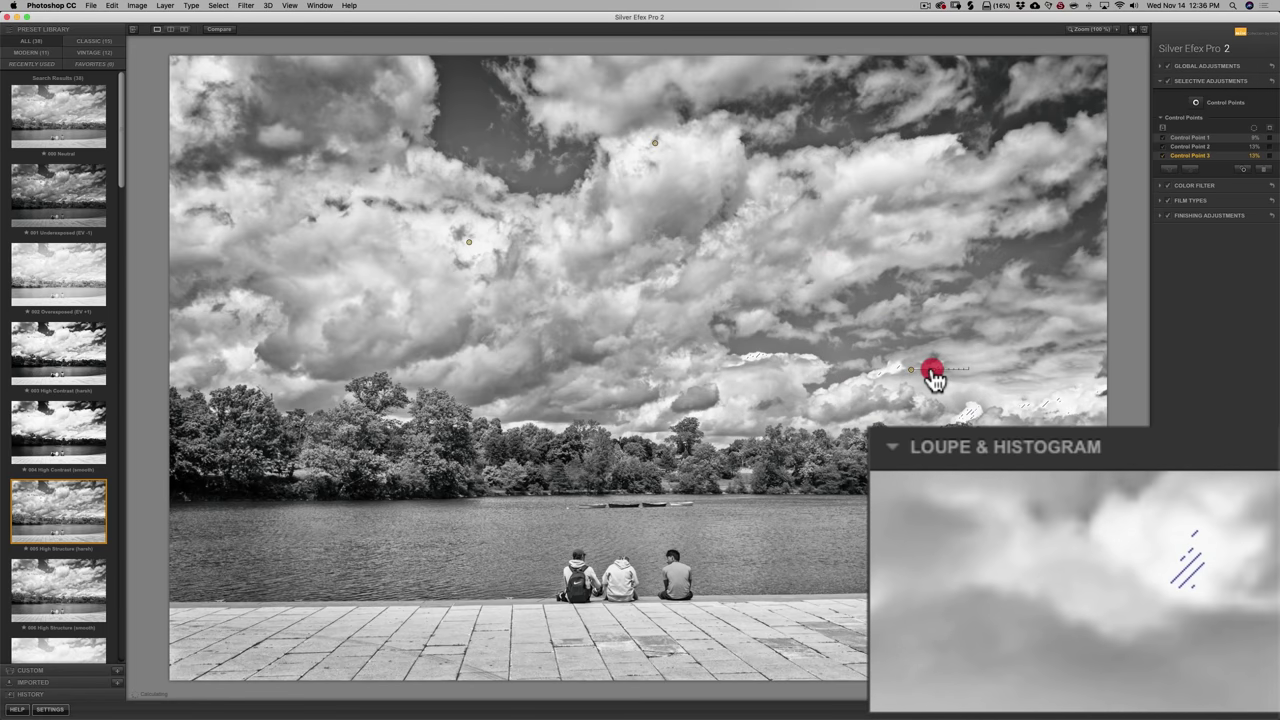
click(934, 369)
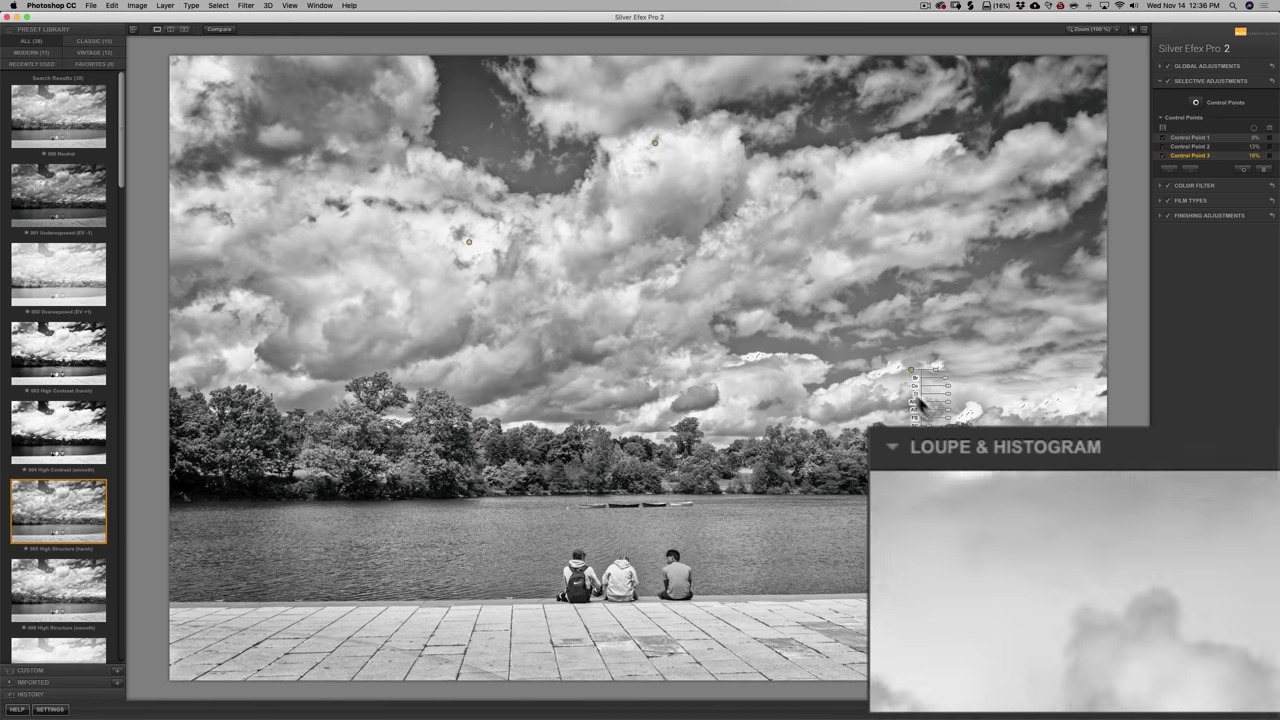
click(945, 379)
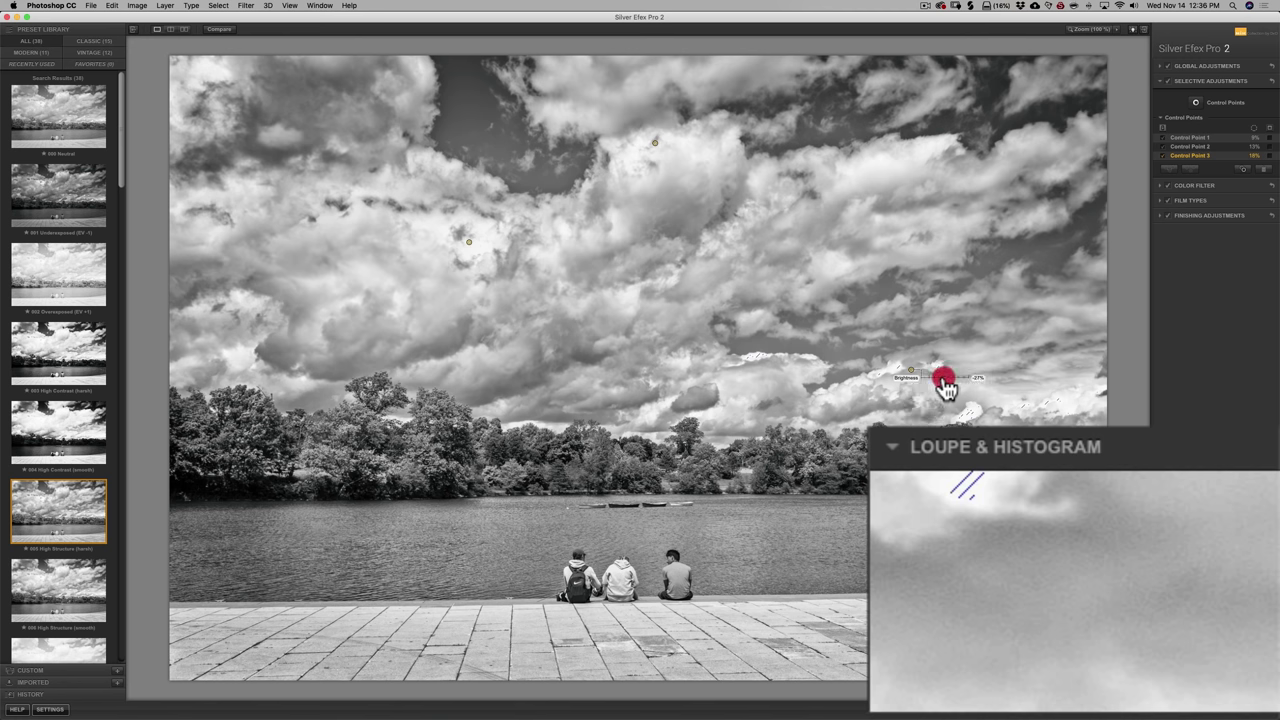
click(943, 378)
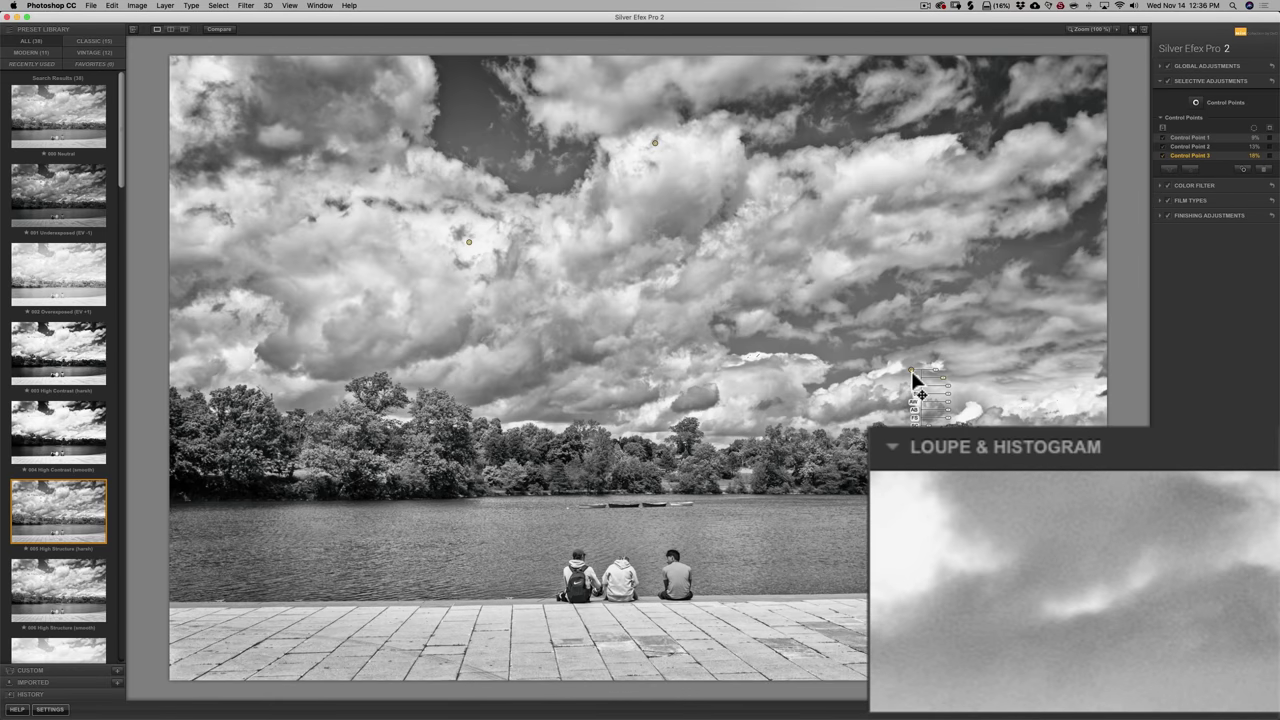
Alt-drag Control Point 3 onto the clouds above the trees right of centre, creating Control Point 4.
drag(912, 375, 782, 366)
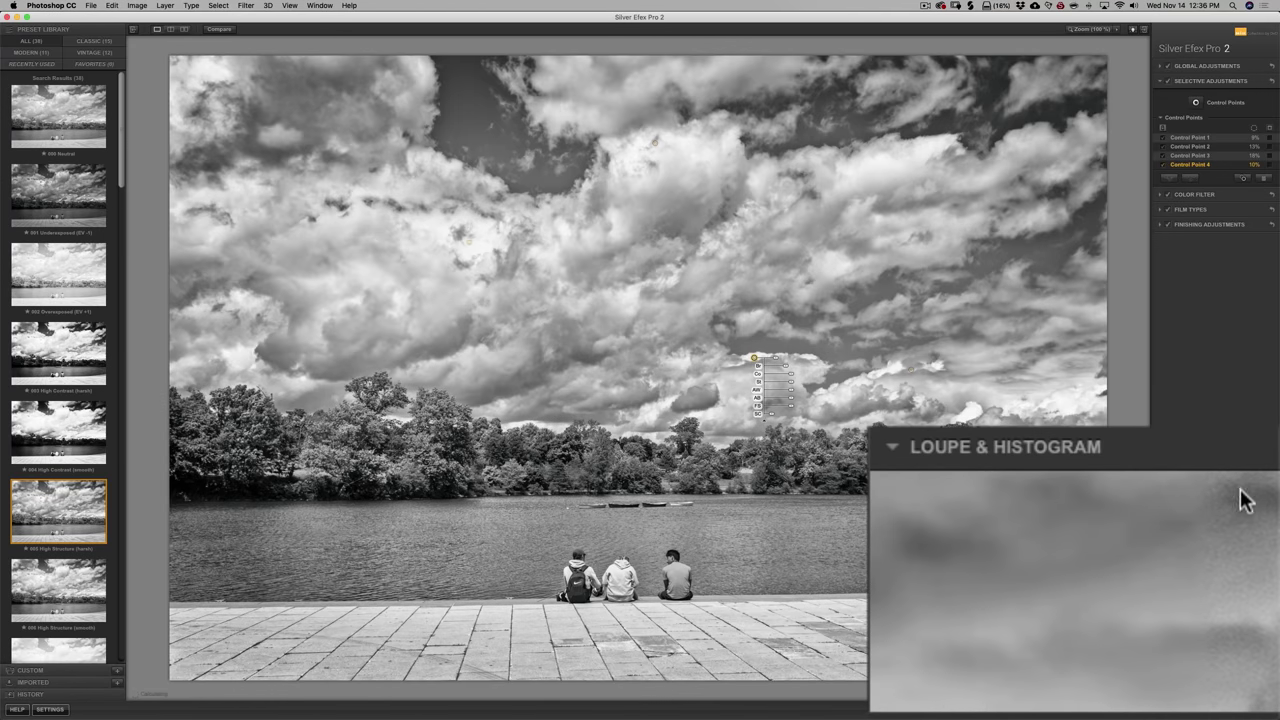
Turn on zone 0 on the zone bar to hatch the pure black areas of the lake photo.
mouse_move(1120, 550)
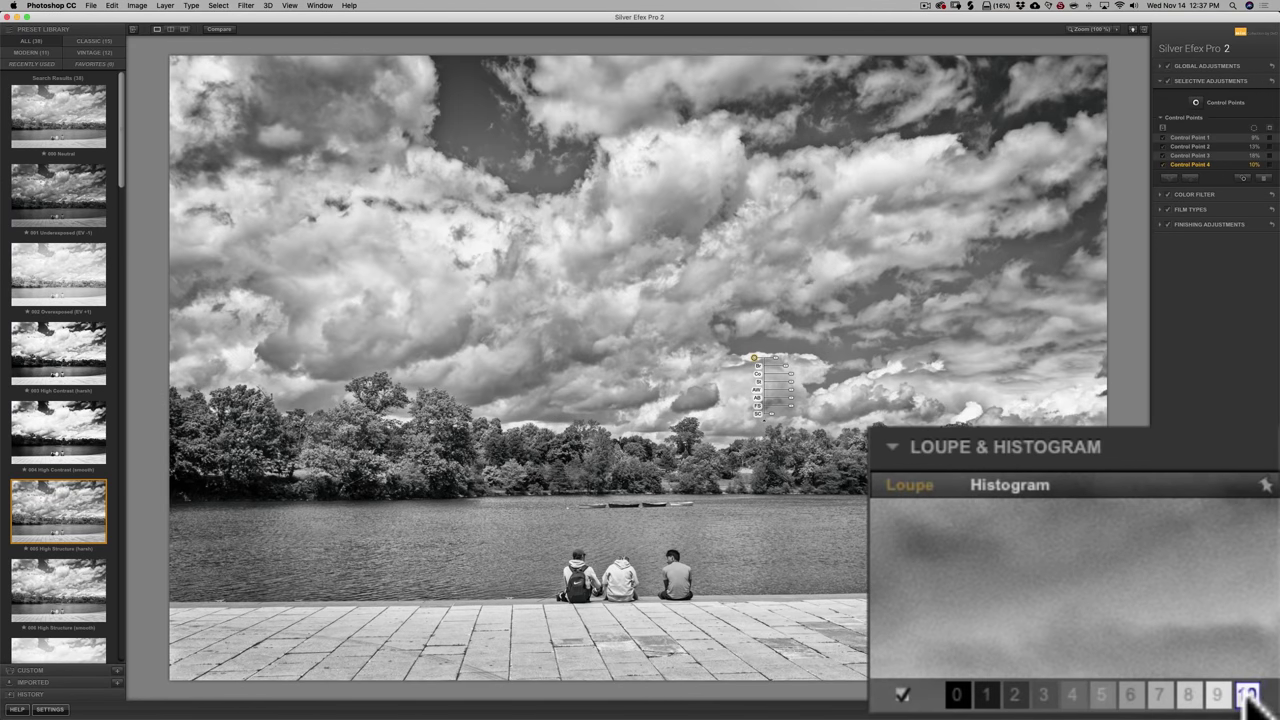
click(956, 698)
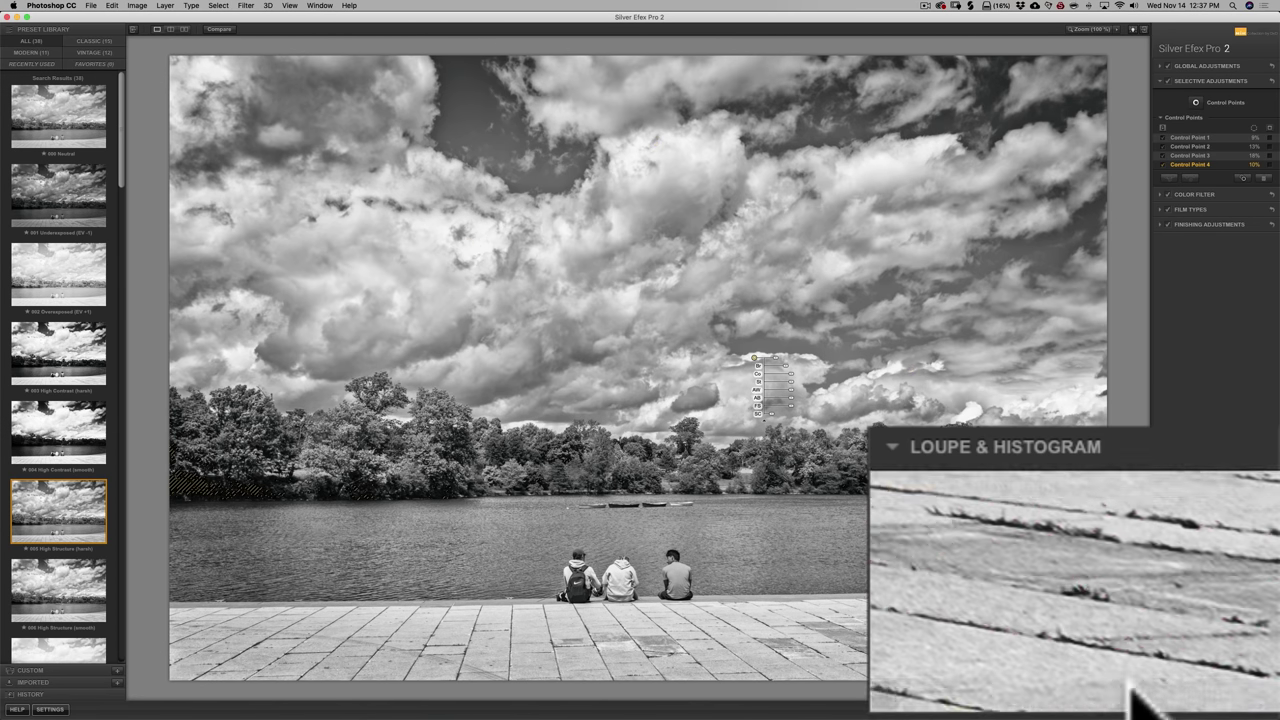
mouse_move(1249, 695)
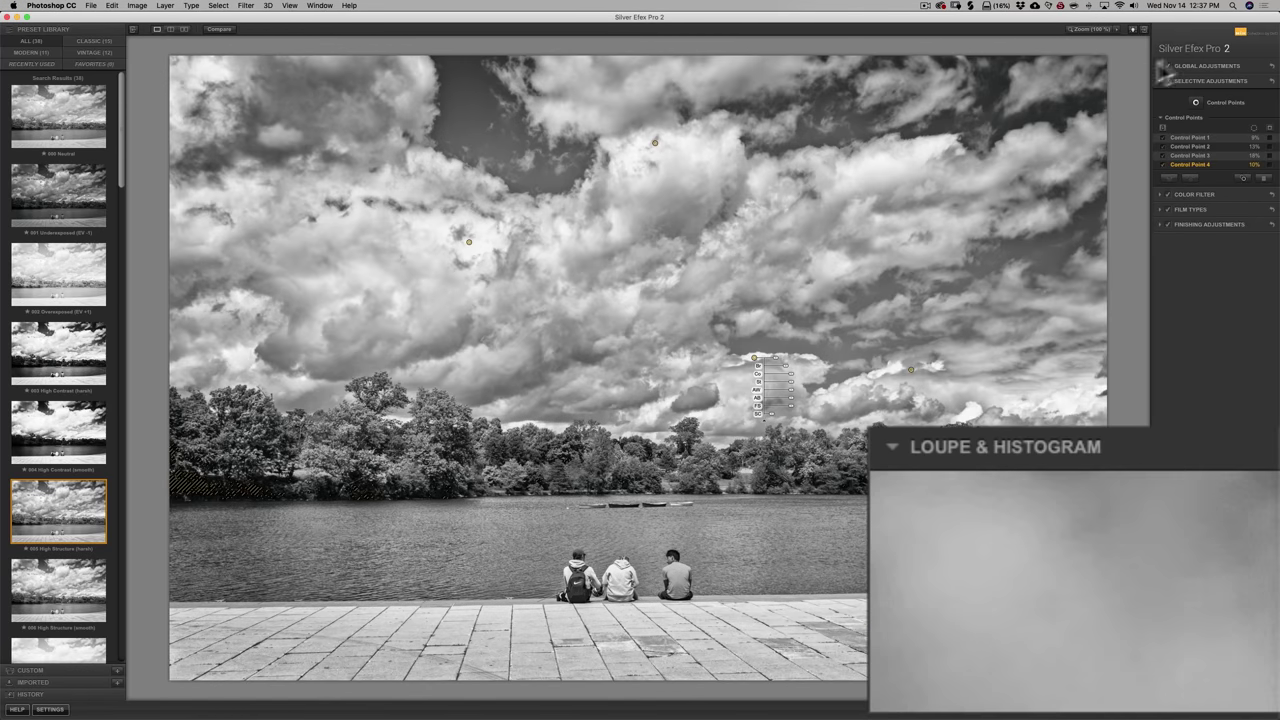
Add a fifth control point on the dark left treeline, darken it, then delete it.
click(1197, 99)
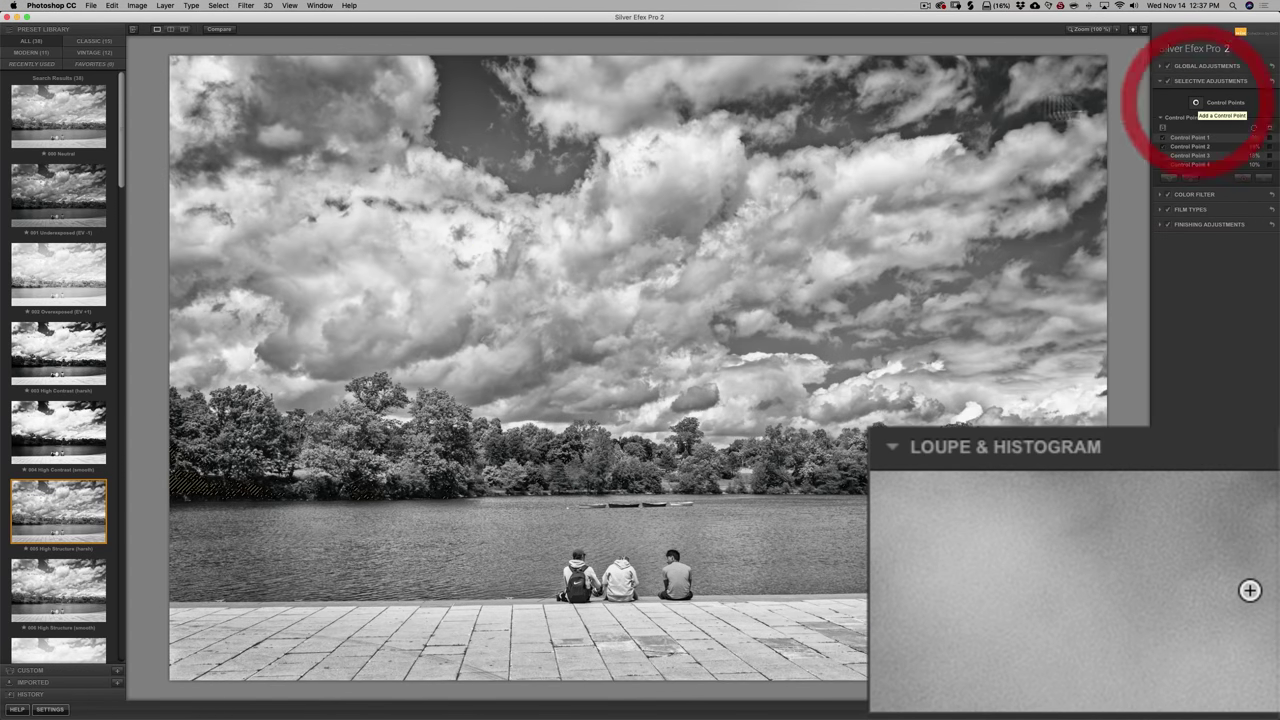
click(208, 485)
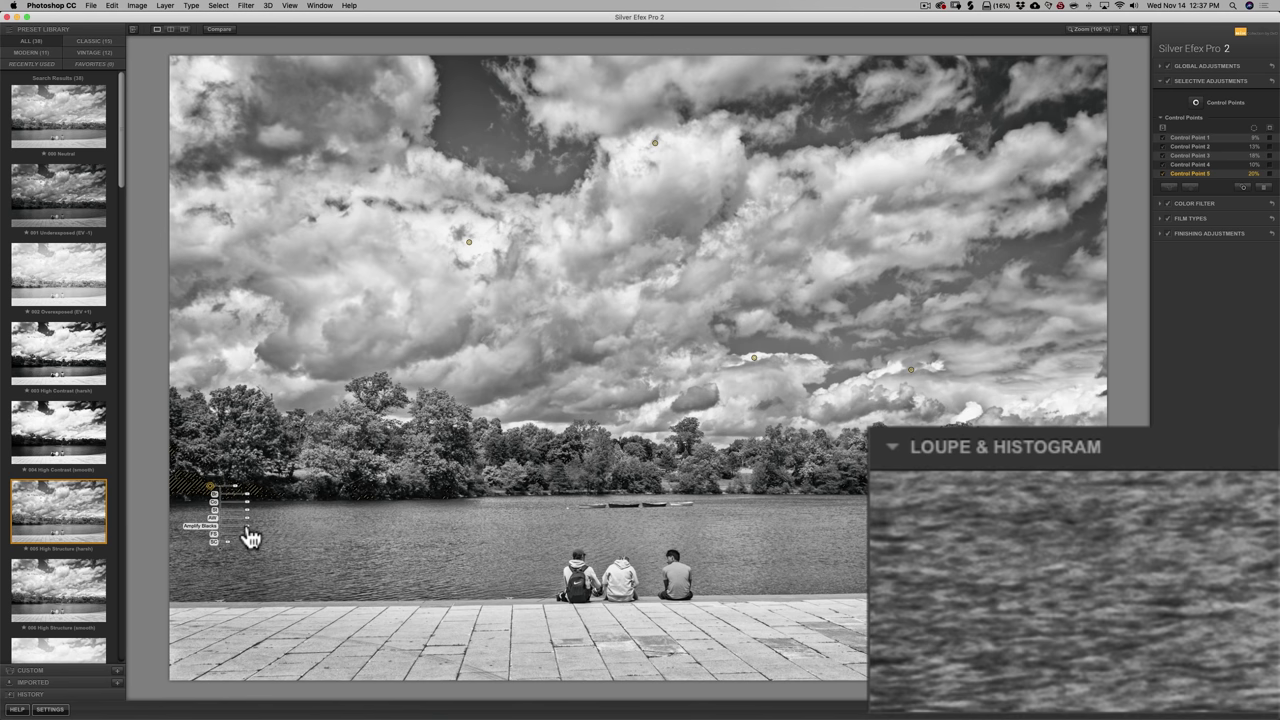
mouse_move(246, 528)
mouse_down()
mouse_move(260, 527)
mouse_move(226, 531)
mouse_move(250, 538)
mouse_up()
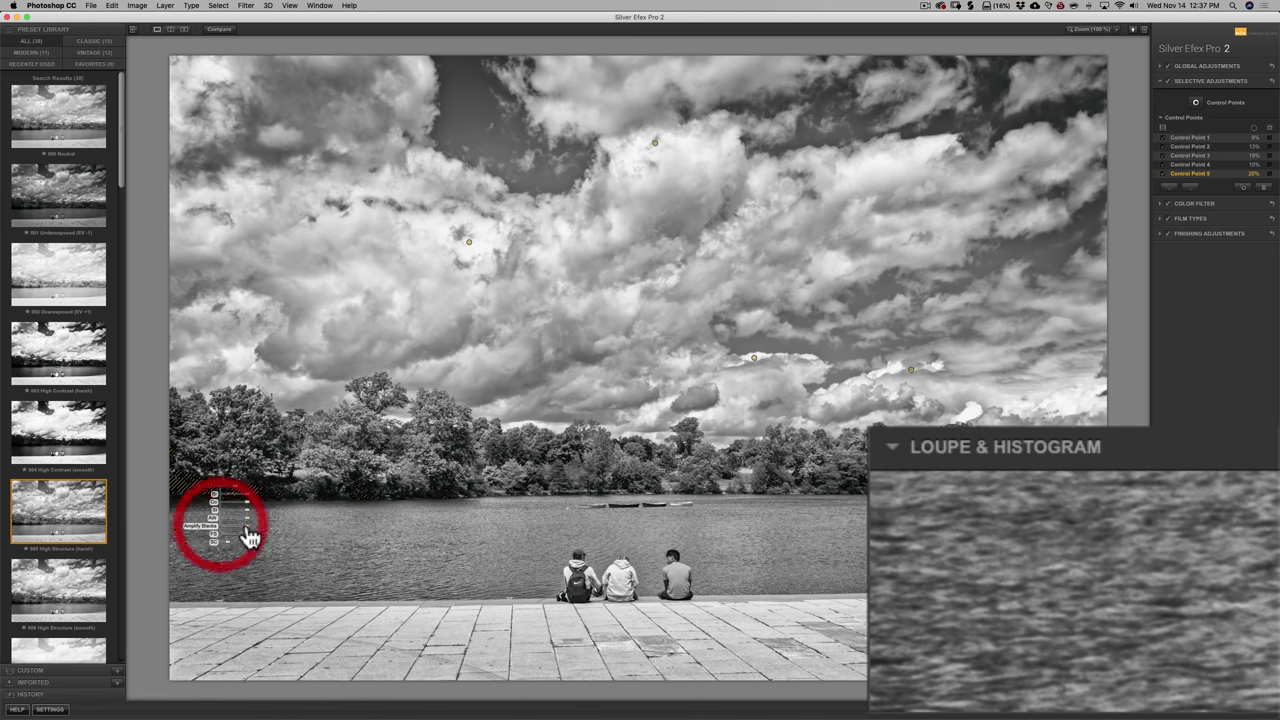
click(249, 526)
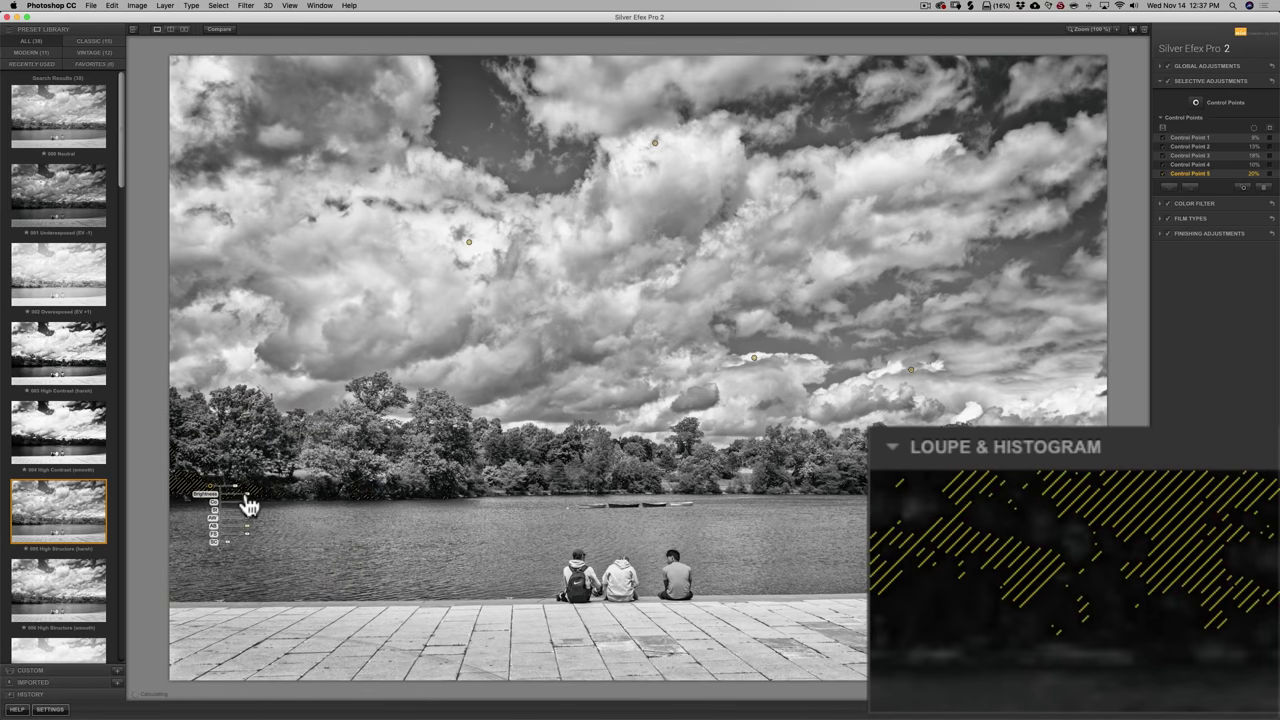
drag(247, 496, 261, 496)
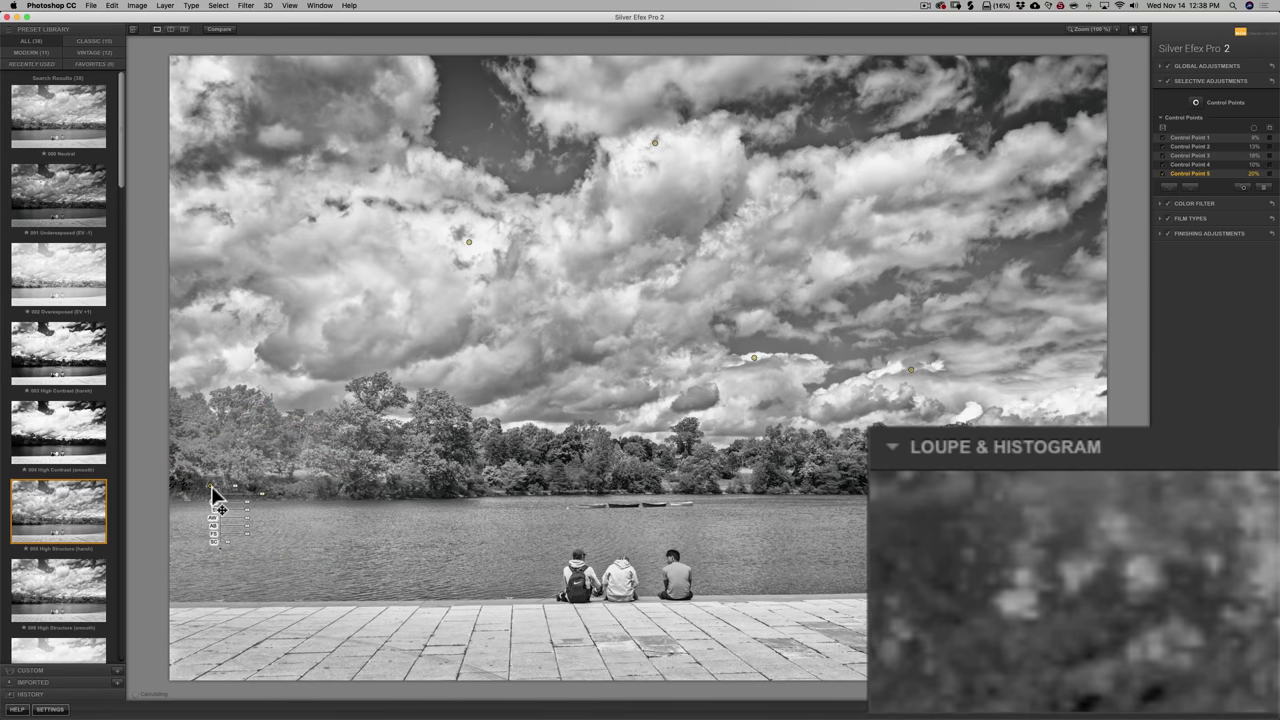
click(213, 485)
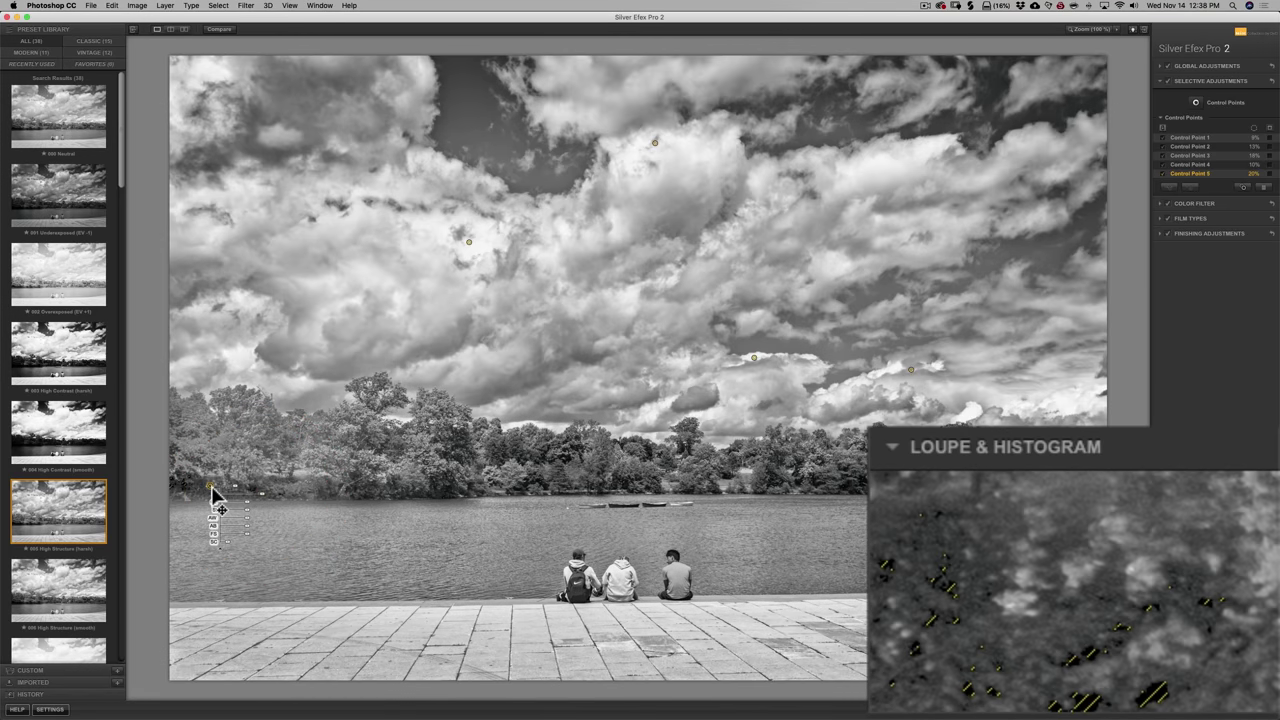
key(Delete)
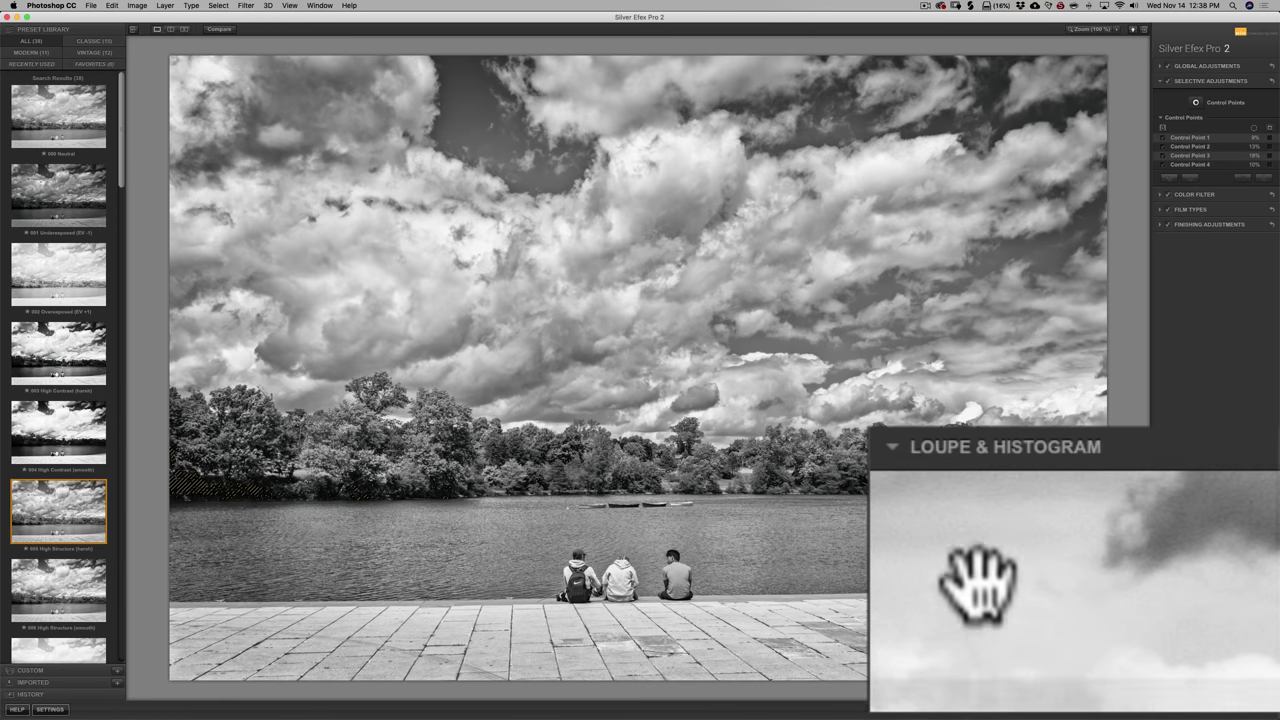
mouse_move(960, 655)
click(957, 694)
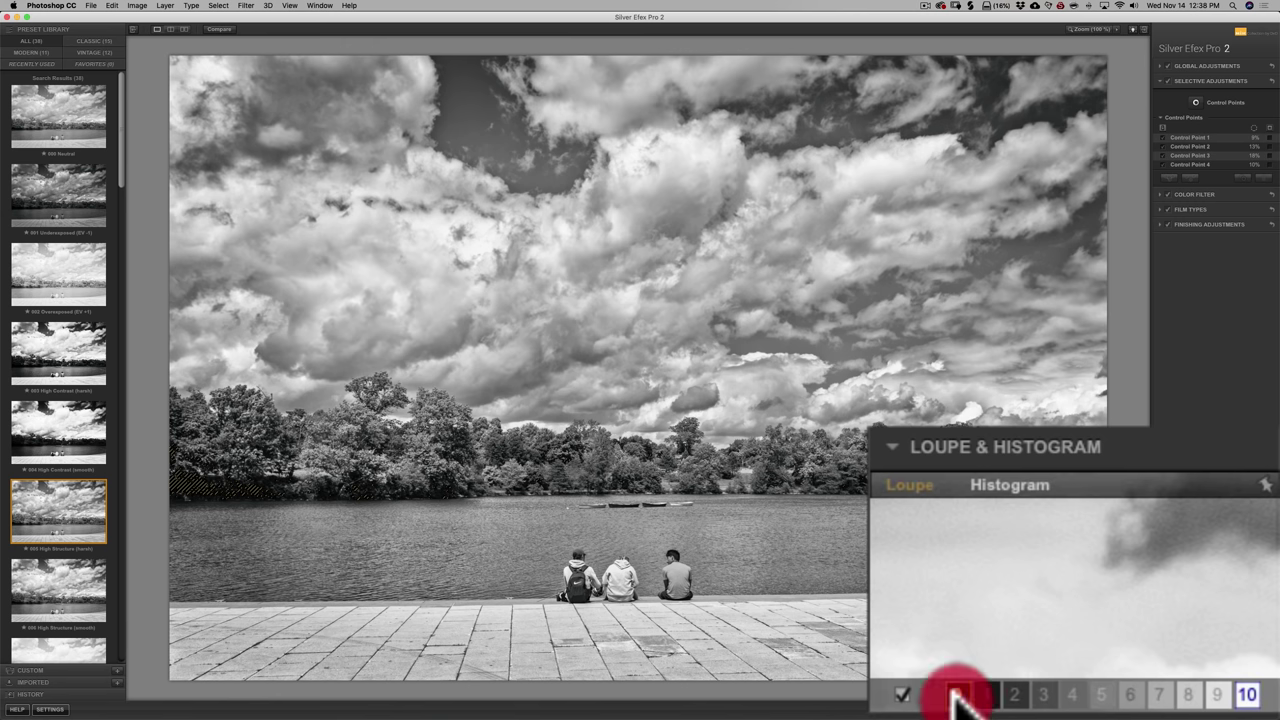
click(1078, 692)
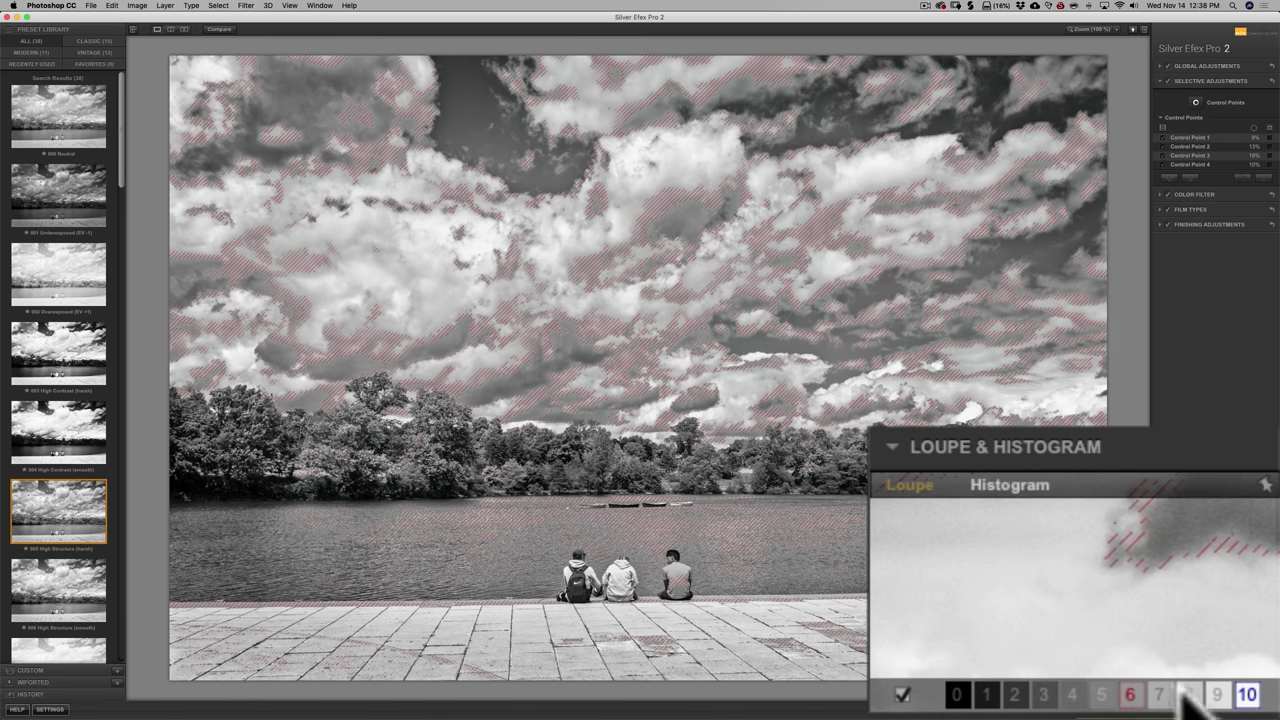
click(1090, 695)
click(1110, 699)
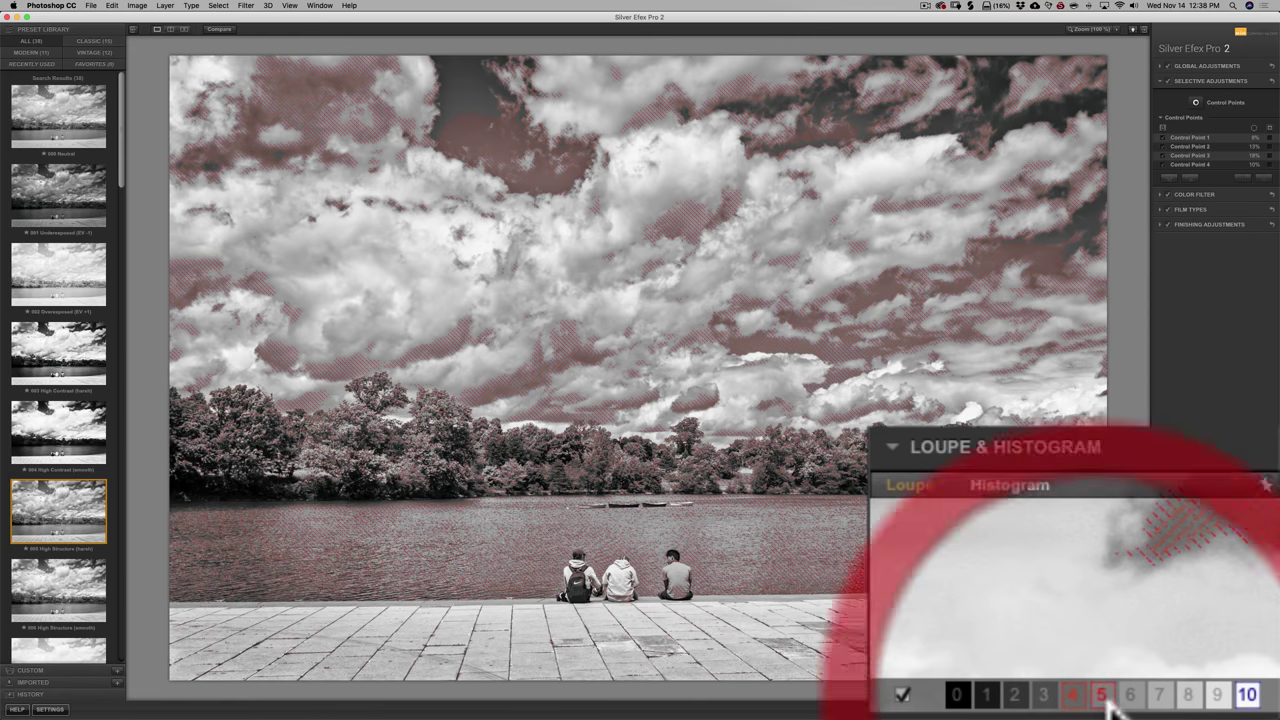
click(1135, 696)
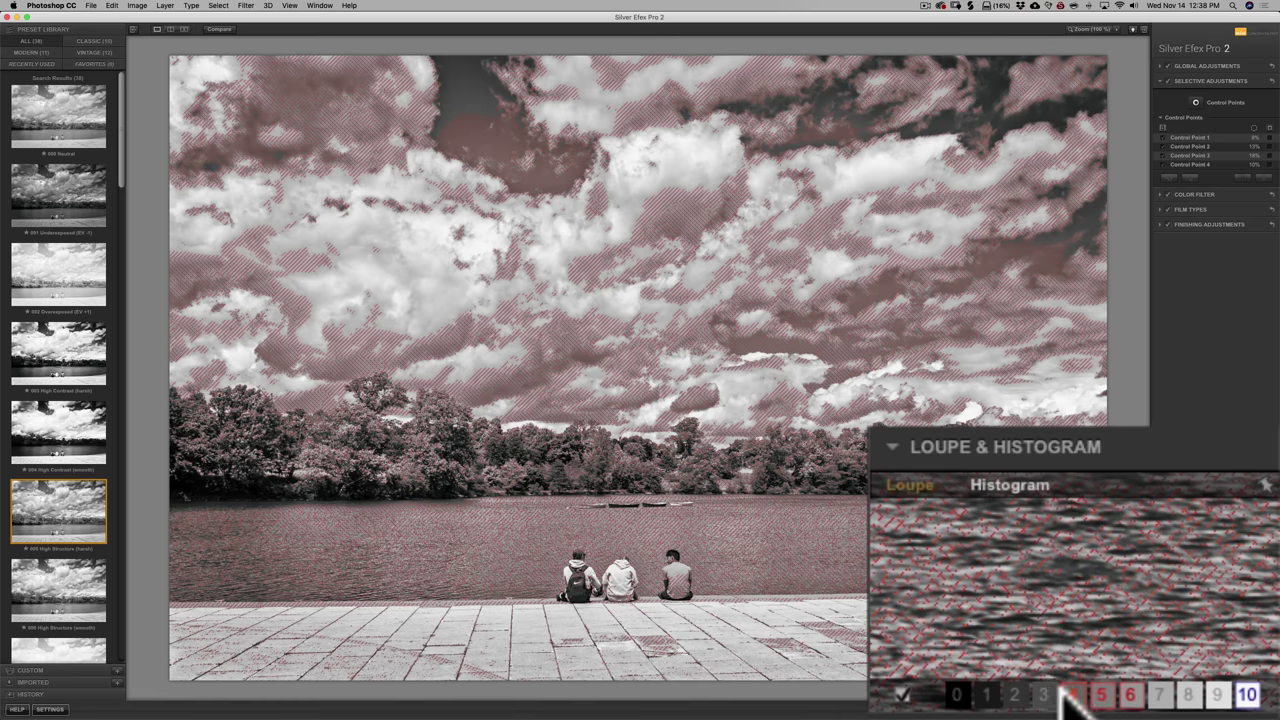
click(1068, 695)
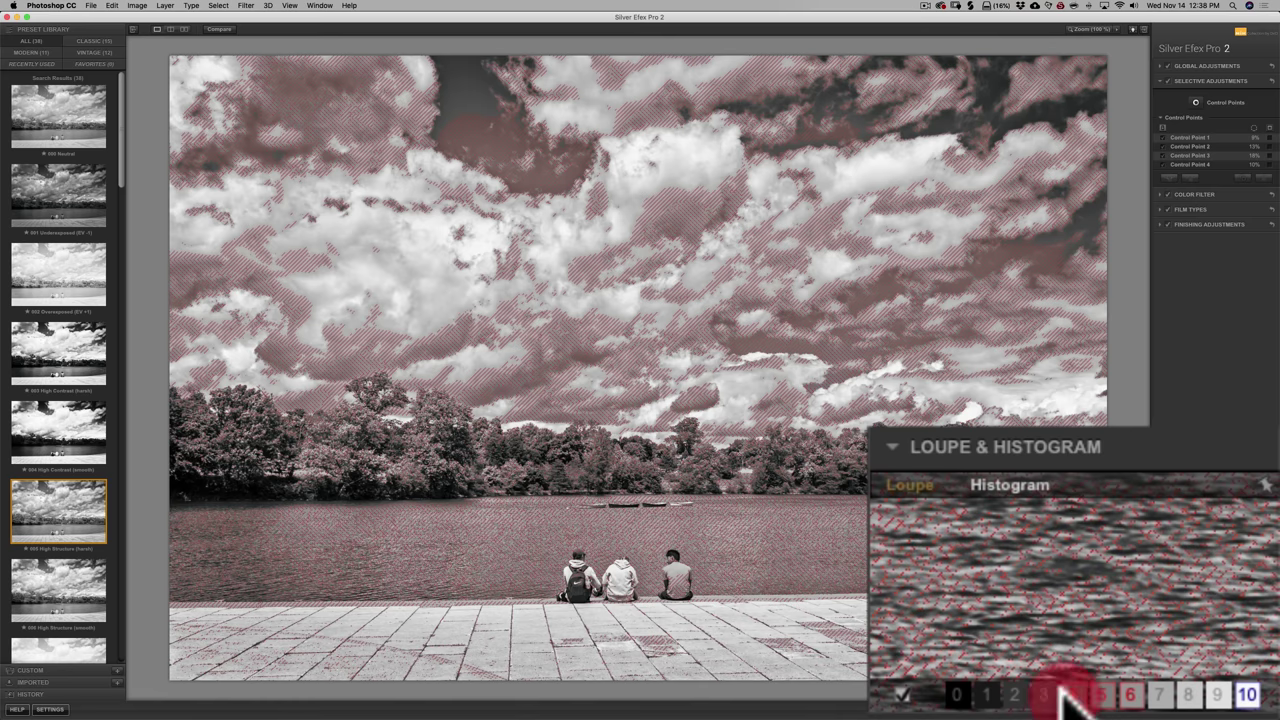
click(1113, 690)
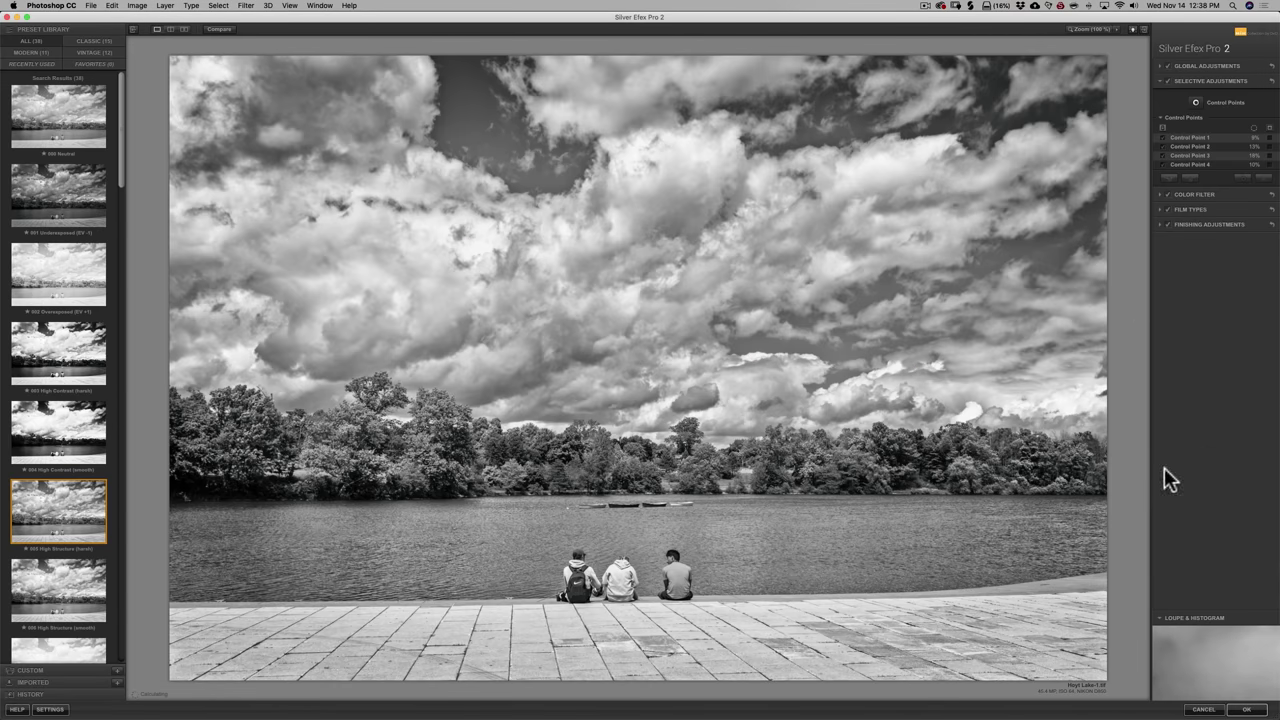
Apply the Silver Efex Pro 2 result so Layer 0 carries it as a Smart Filter.
click(1245, 710)
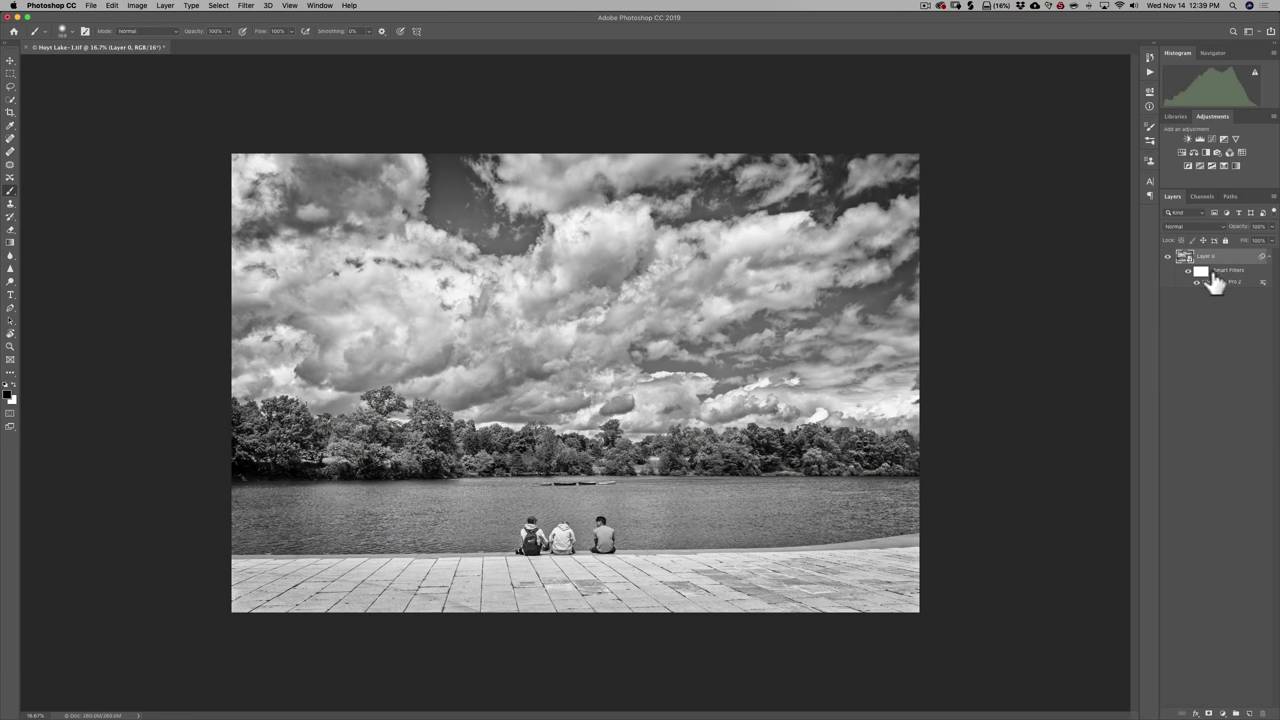
click(1222, 277)
click(1225, 278)
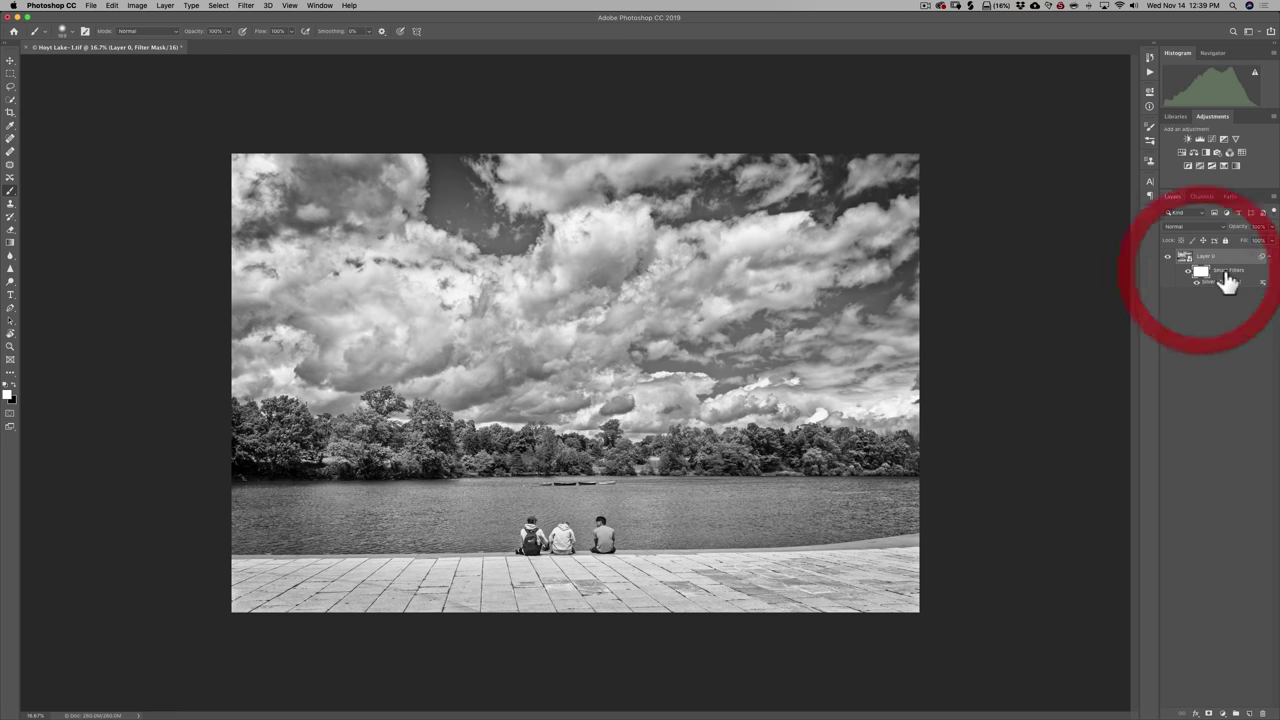
click(1203, 276)
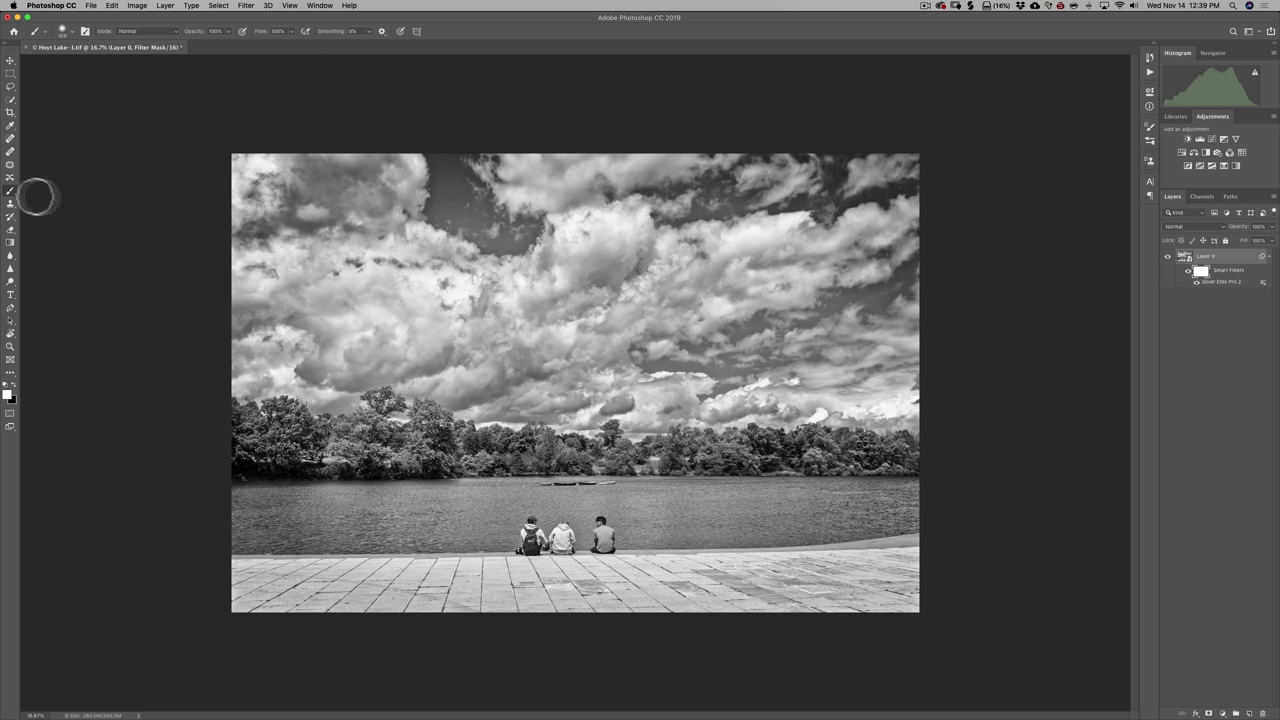
key(x)
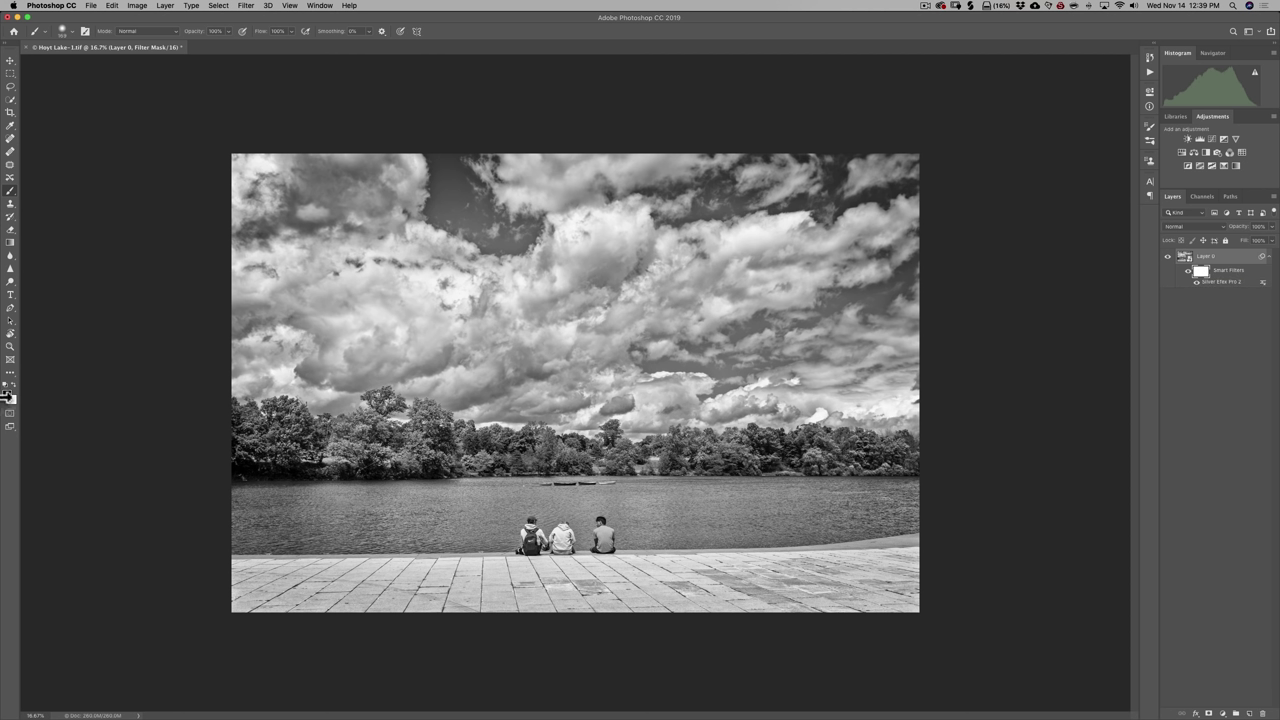
mouse_move(447, 320)
mouse_down()
mouse_move(698, 304)
mouse_move(577, 329)
mouse_move(526, 360)
mouse_move(569, 386)
mouse_move(579, 410)
mouse_move(574, 427)
mouse_move(527, 447)
mouse_move(553, 453)
mouse_move(520, 472)
mouse_move(469, 385)
mouse_move(762, 427)
mouse_move(562, 477)
mouse_move(640, 461)
mouse_move(719, 329)
mouse_move(570, 291)
mouse_move(686, 299)
mouse_move(620, 317)
mouse_up()
drag(775, 436, 830, 436)
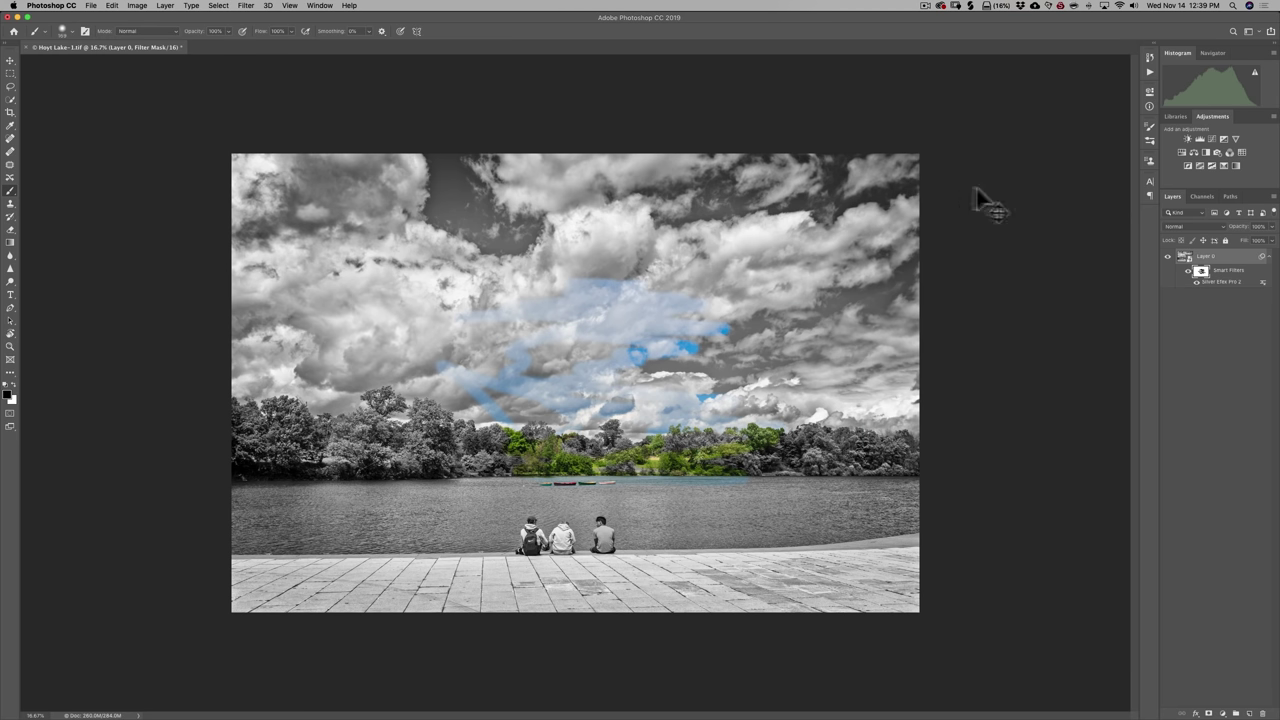
key(ctrl+z)
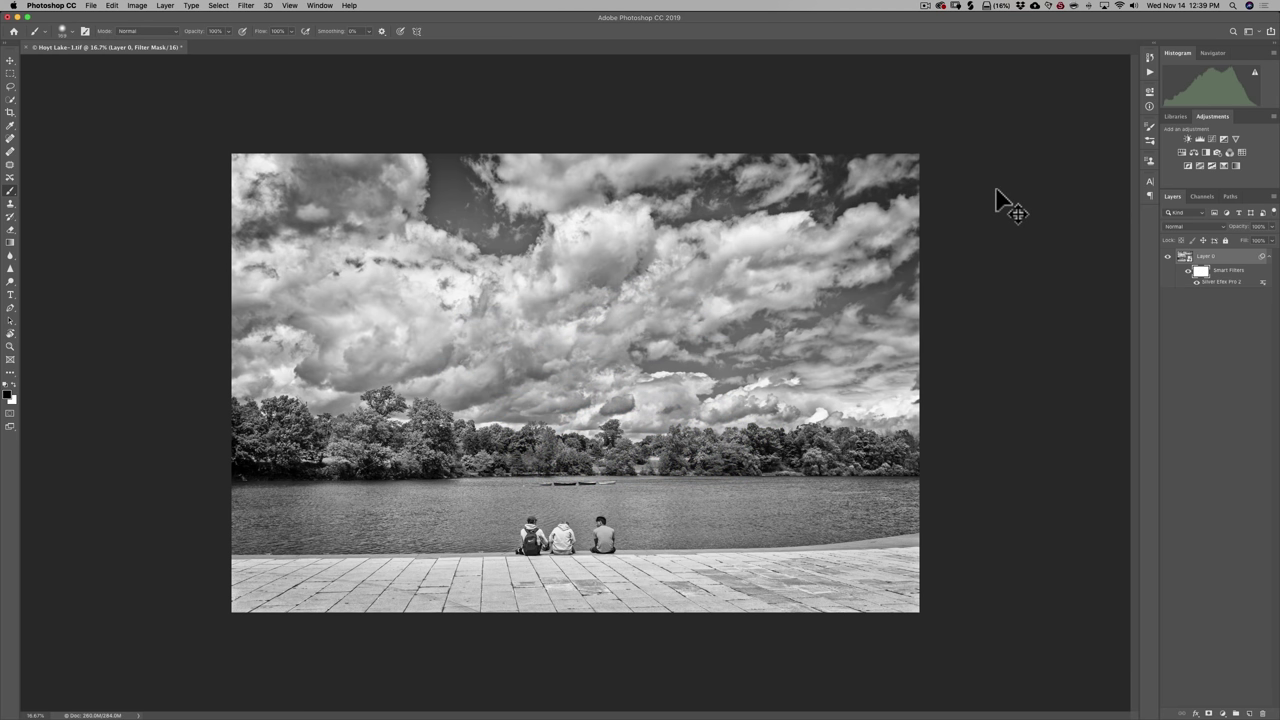
Reopen the Silver Efex Pro 2 Smart Filter on Layer 0 from the Layers panel.
double_click(1219, 283)
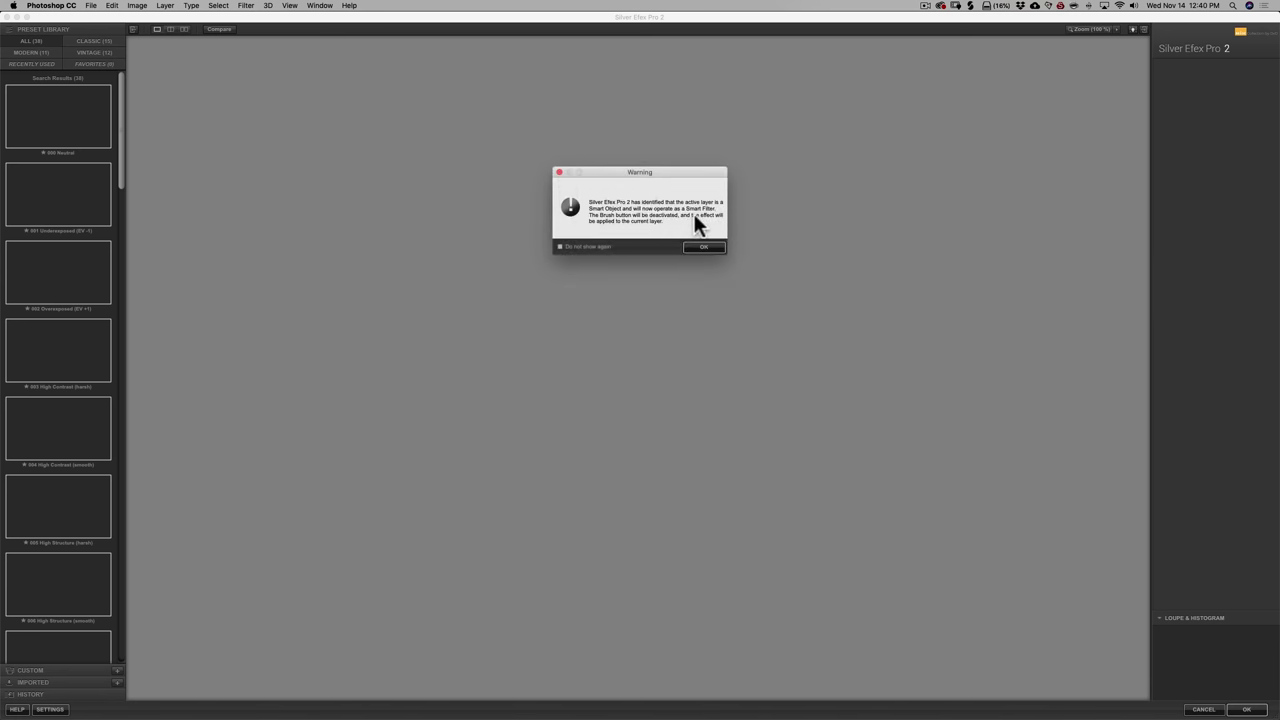
Dismiss the smart-filter warning and lower Global Adjustments Structure Midtones to 3%.
click(700, 248)
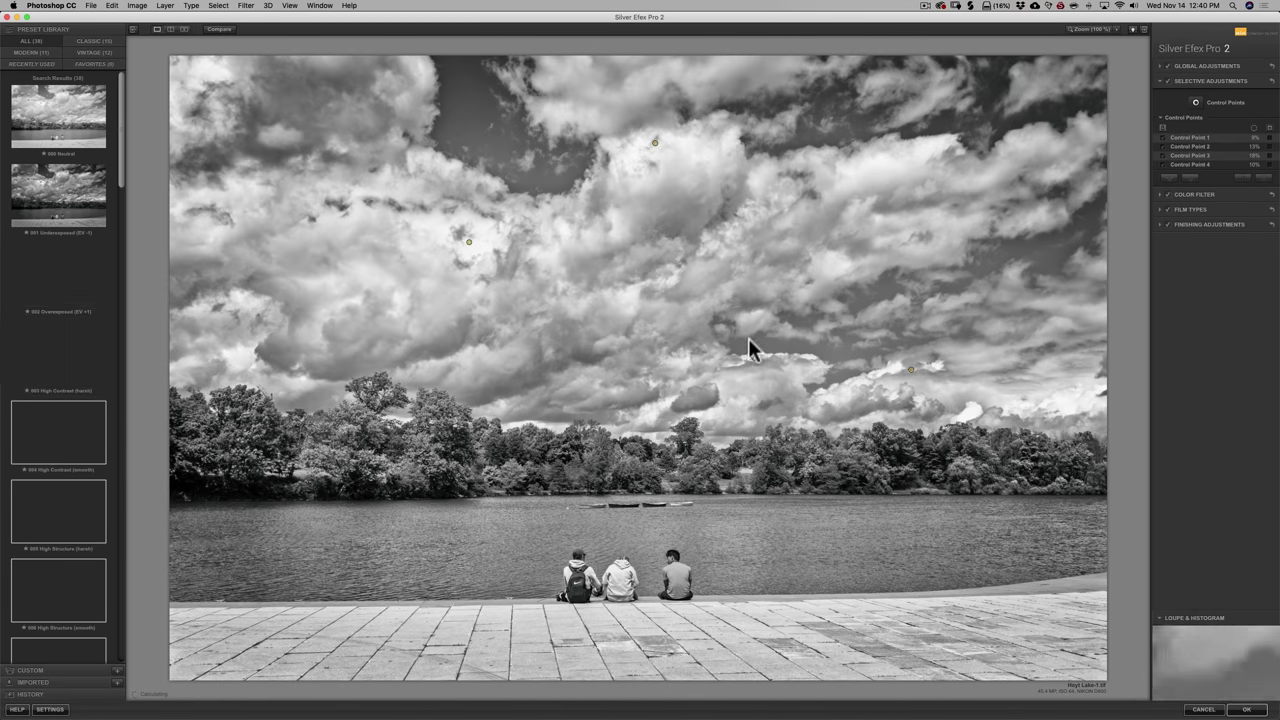
click(755, 360)
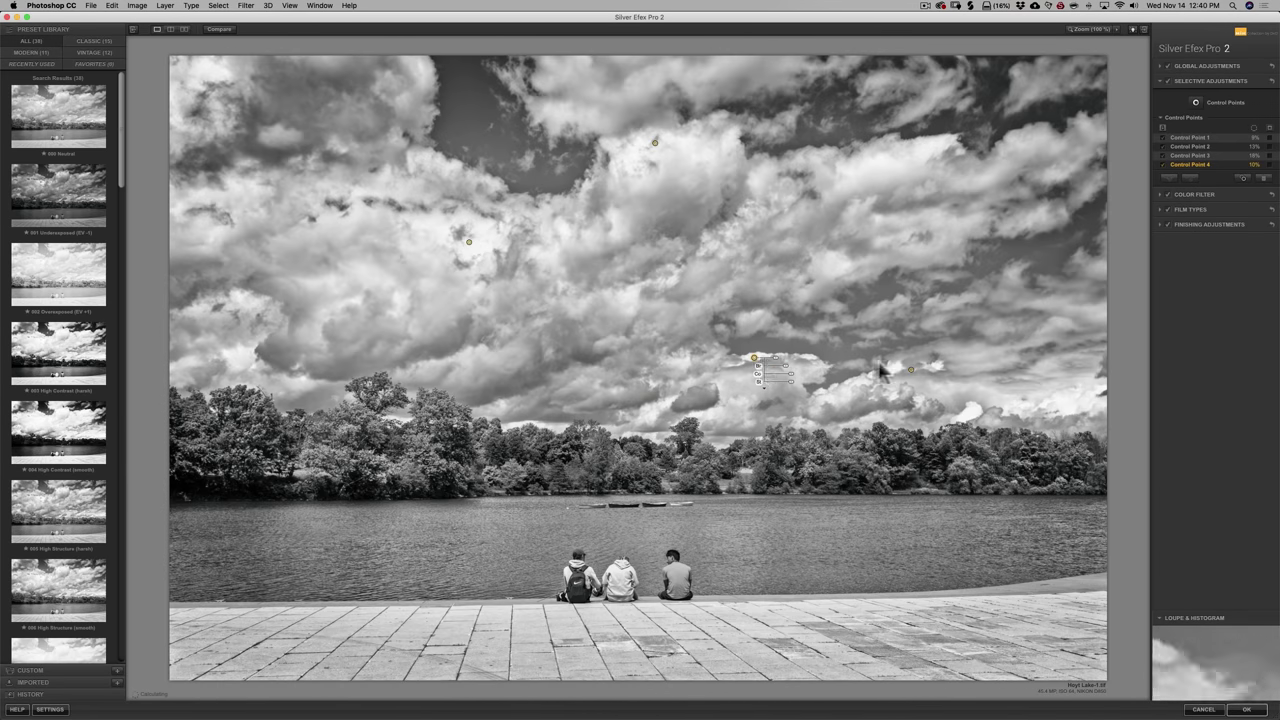
click(911, 371)
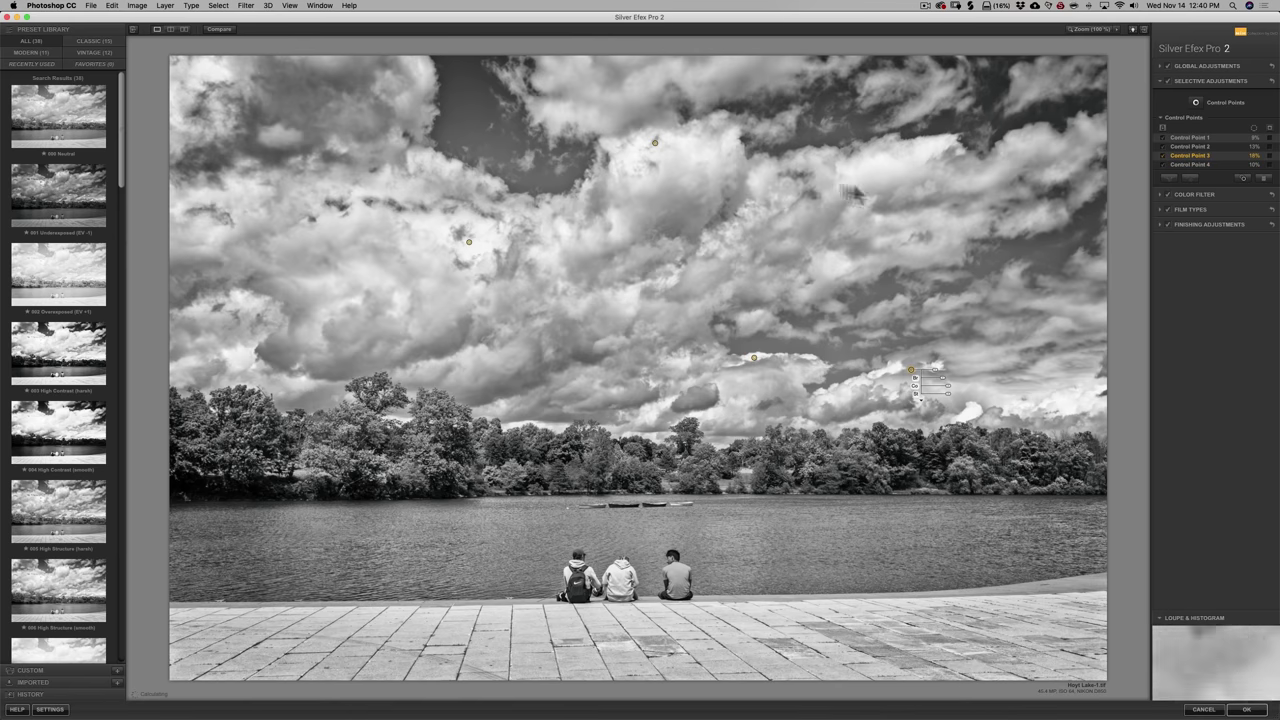
click(1209, 63)
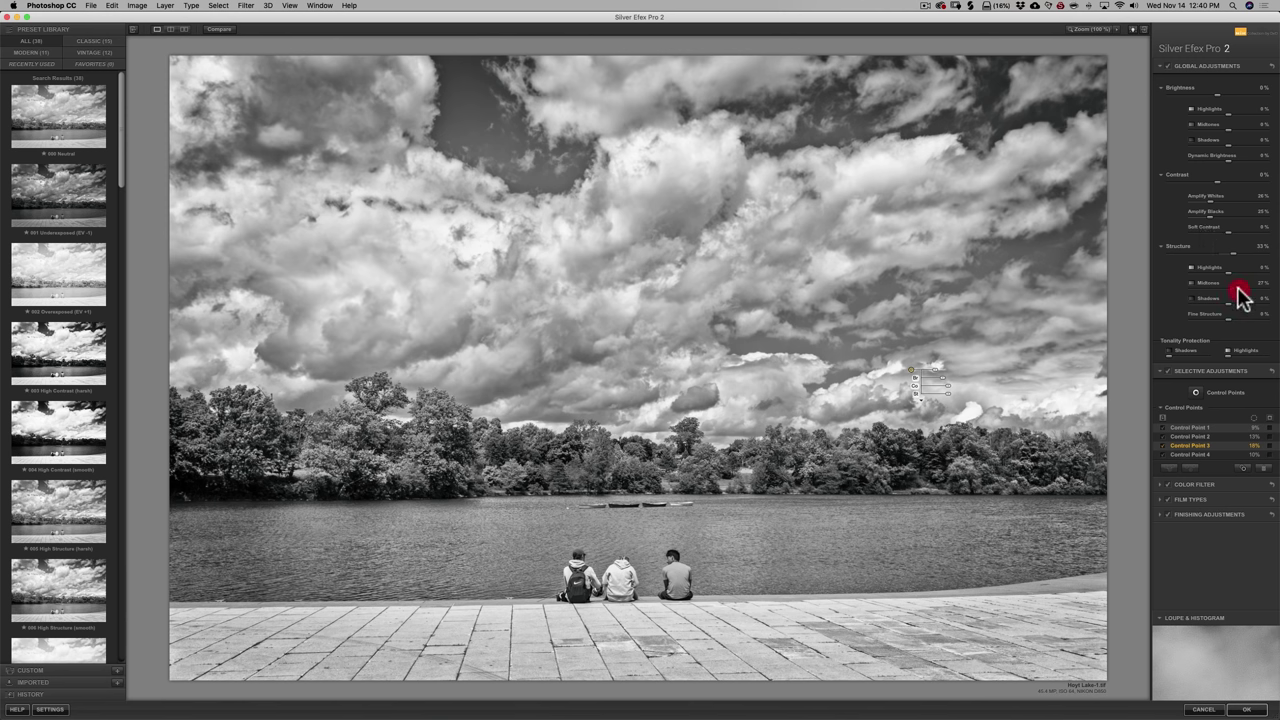
drag(1240, 296, 1226, 255)
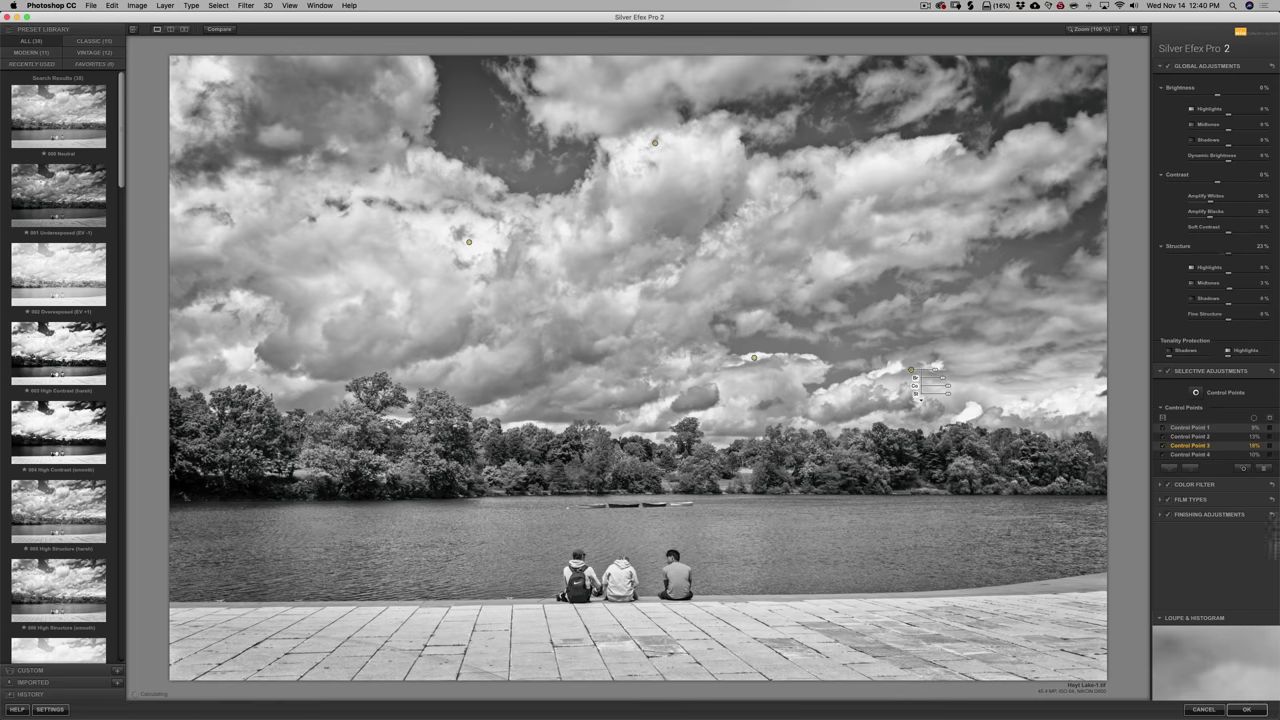
Apply the revised filter, then hide and reshow Layer 0 to compare the result.
click(1258, 710)
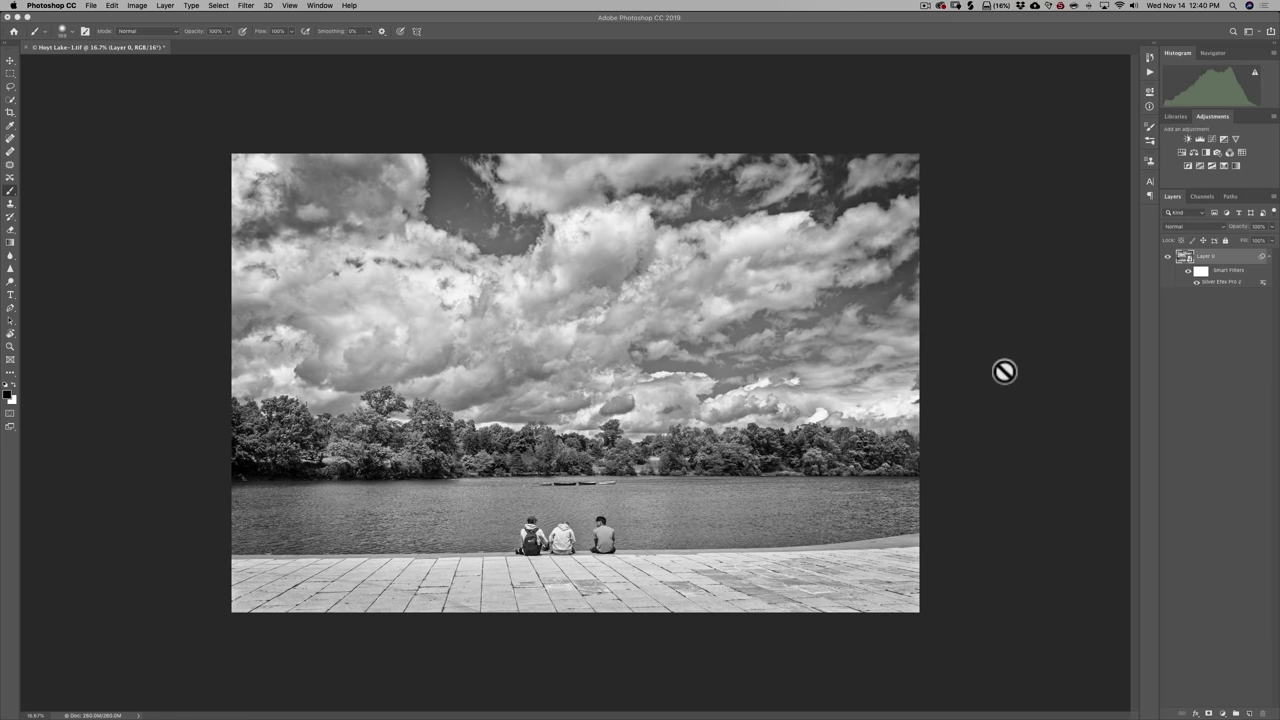
click(1168, 257)
click(1168, 257)
drag(1191, 287, 1204, 312)
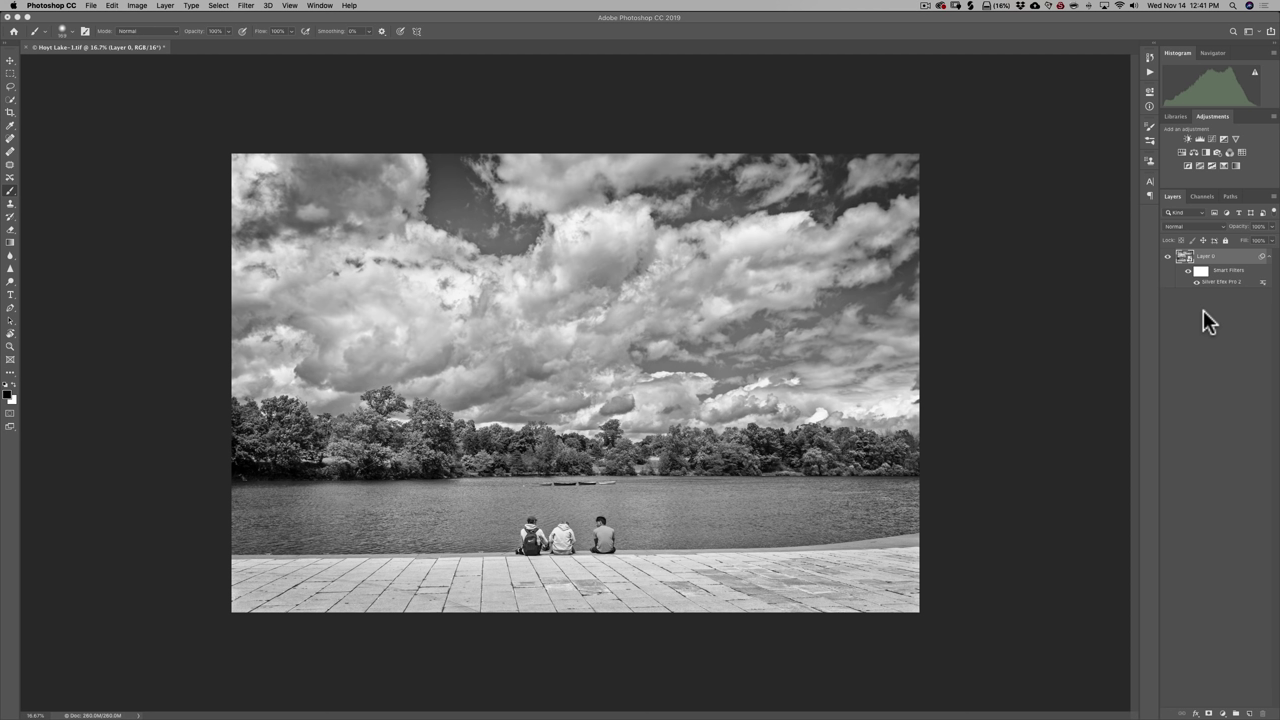